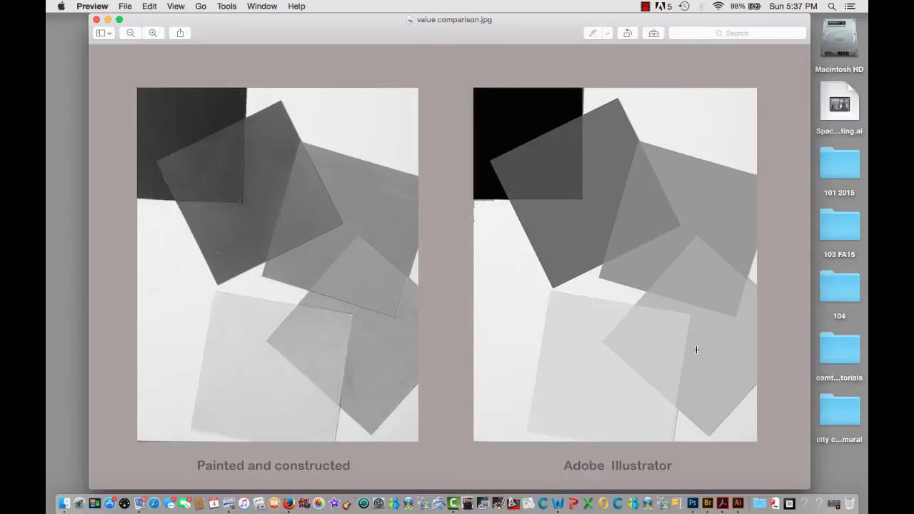
Switch to Adobe Illustrator and create a one-artboard CMYK document, 8 in wide by 10 in high at 300 ppi
{"action": "left_click", "coordinate": [737, 504]}
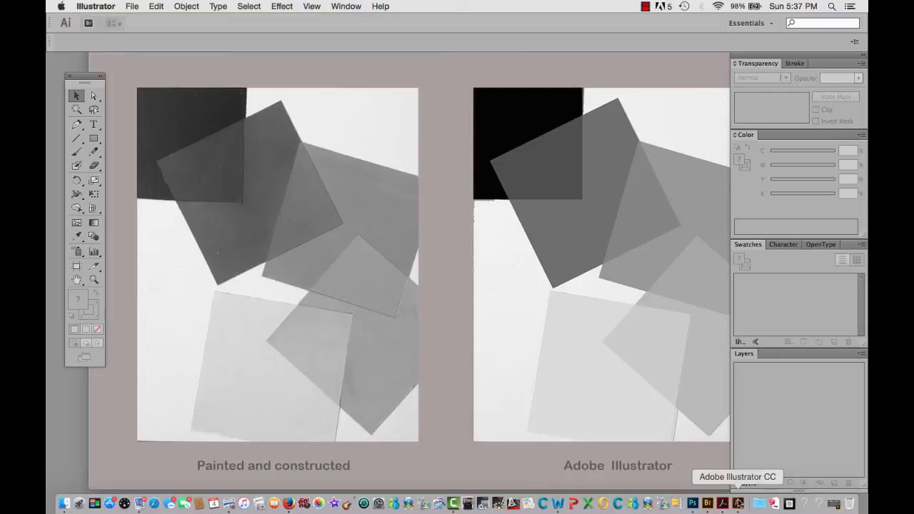
{"action": "left_click", "coordinate": [133, 7]}
{"action": "left_click", "coordinate": [135, 20]}
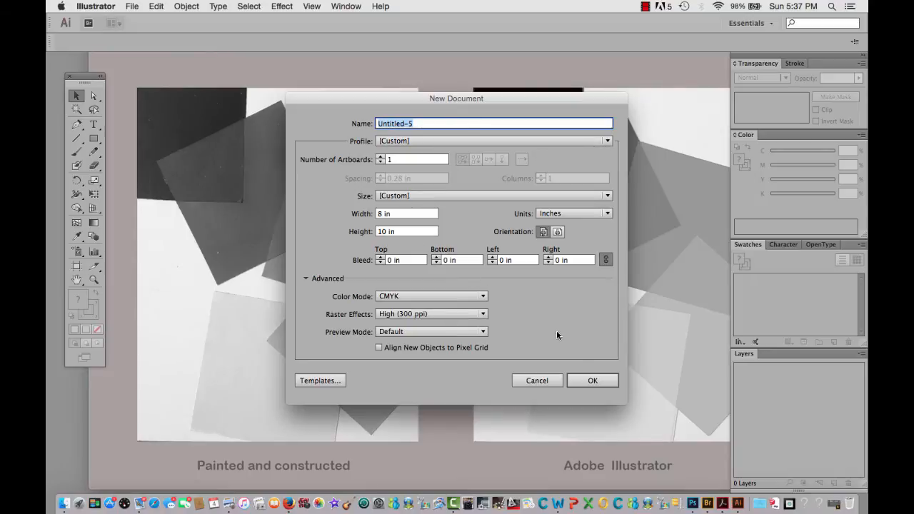
{"action": "left_click", "coordinate": [587, 383]}
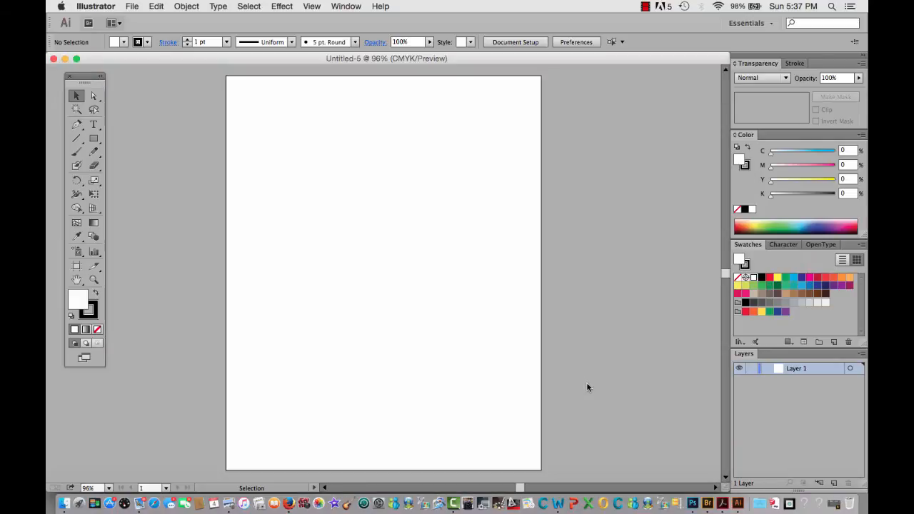
Check that the Color, Layers, Swatches and Transparency panels are enabled
{"action": "left_click", "coordinate": [357, 7]}
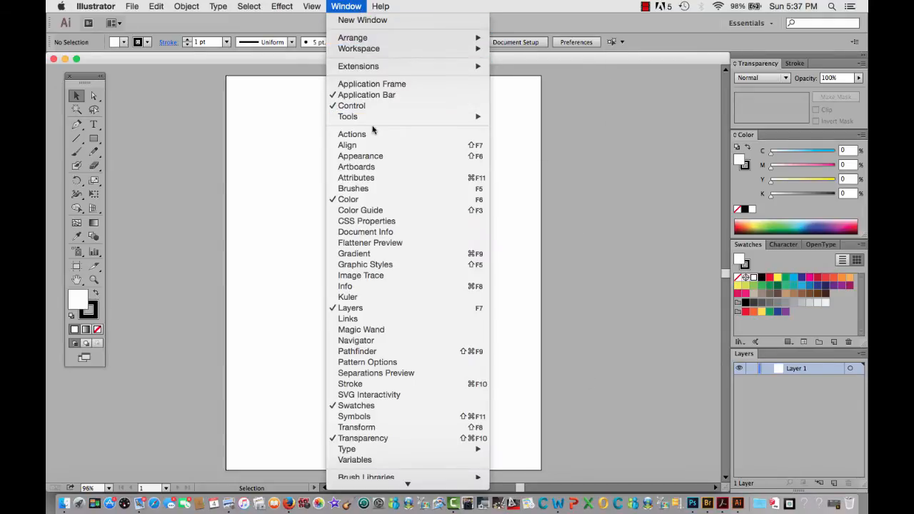
{"action": "mouse_move", "coordinate": [373, 116]}
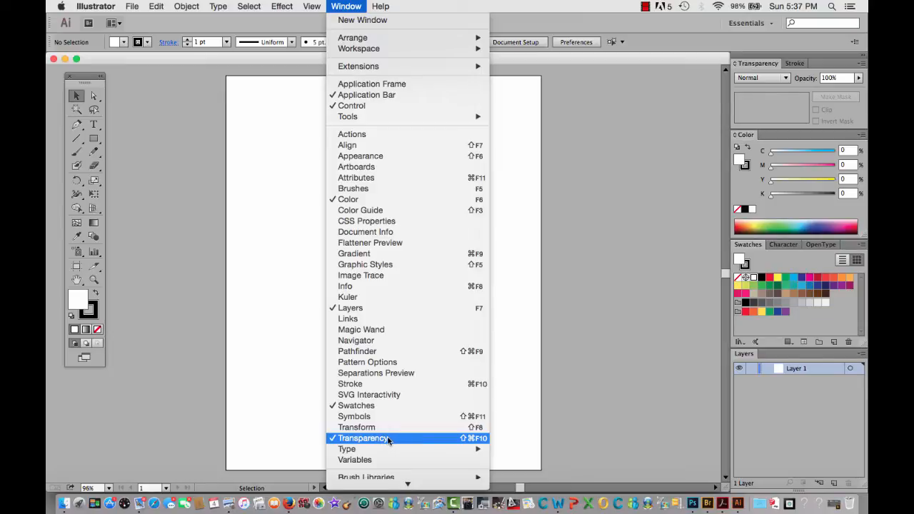
{"action": "left_click", "coordinate": [583, 369]}
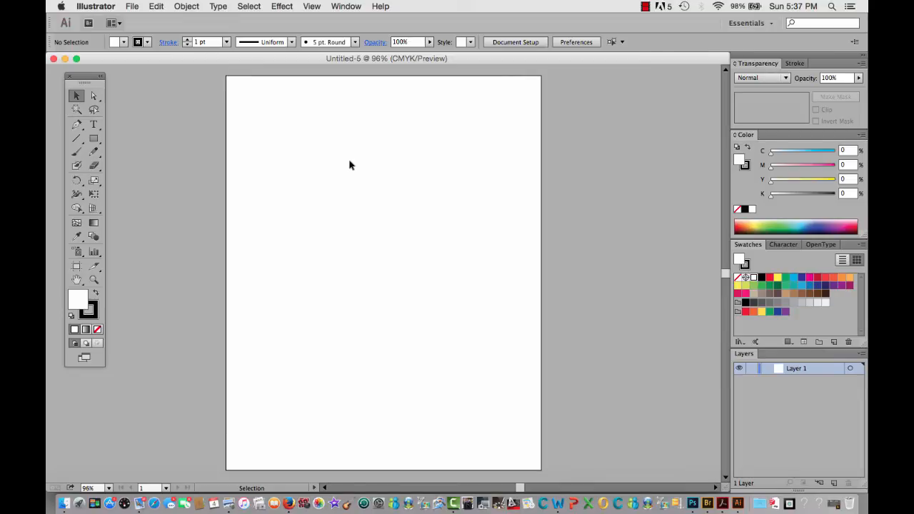
Place the image IMG_2835_8_10.jpg and align it so it covers the artboard
{"action": "left_click", "coordinate": [132, 8]}
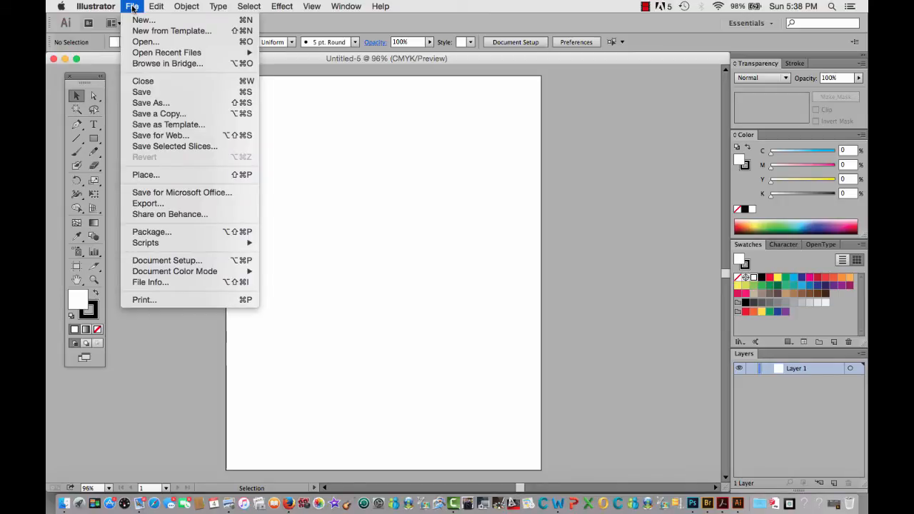
{"action": "left_click", "coordinate": [142, 178]}
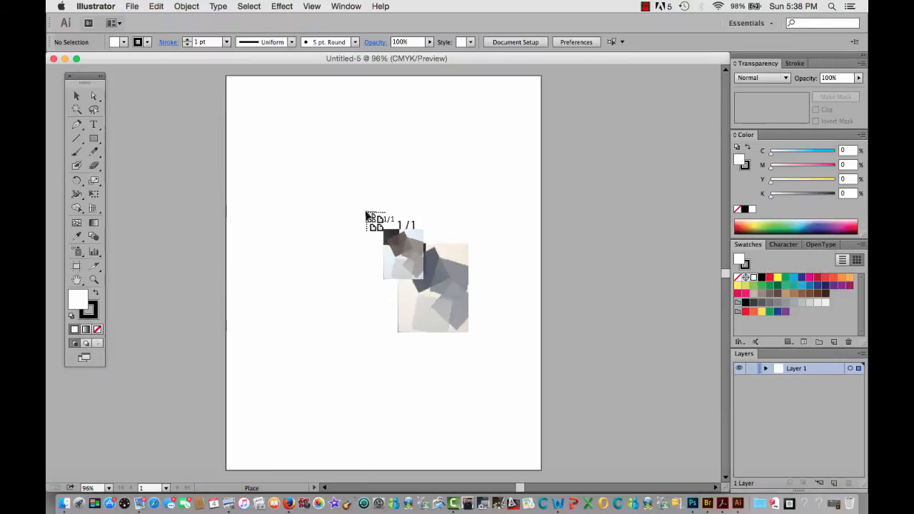
{"action": "left_click", "coordinate": [365, 211]}
{"action": "left_click_drag", "start_coordinate": [408, 226], "coordinate": [271, 97]}
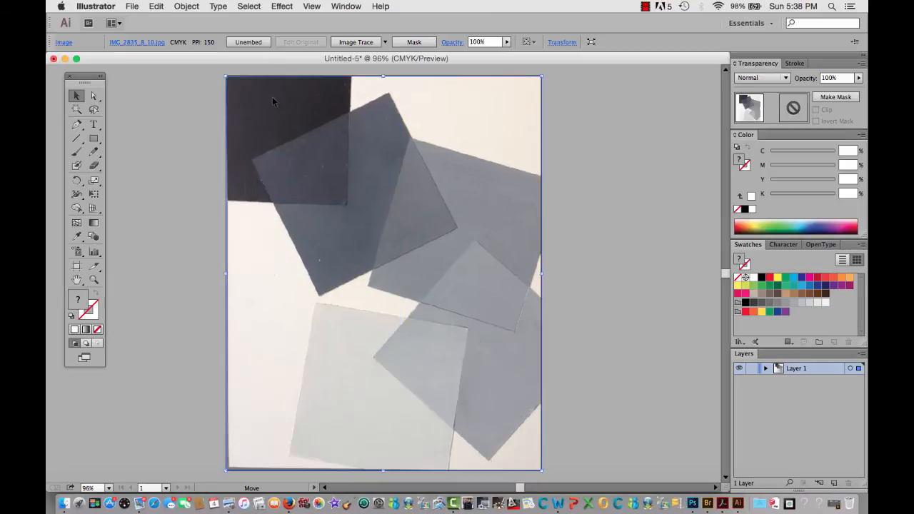
{"action": "left_click", "coordinate": [647, 363]}
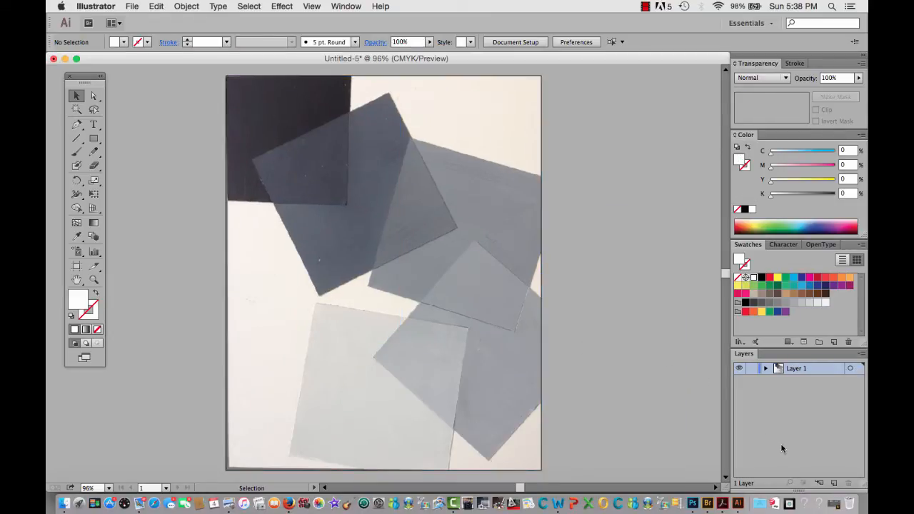
Lock the image layer, add a new layer above it, and create a 4 in by 4 in white square there
{"action": "left_click", "coordinate": [833, 484]}
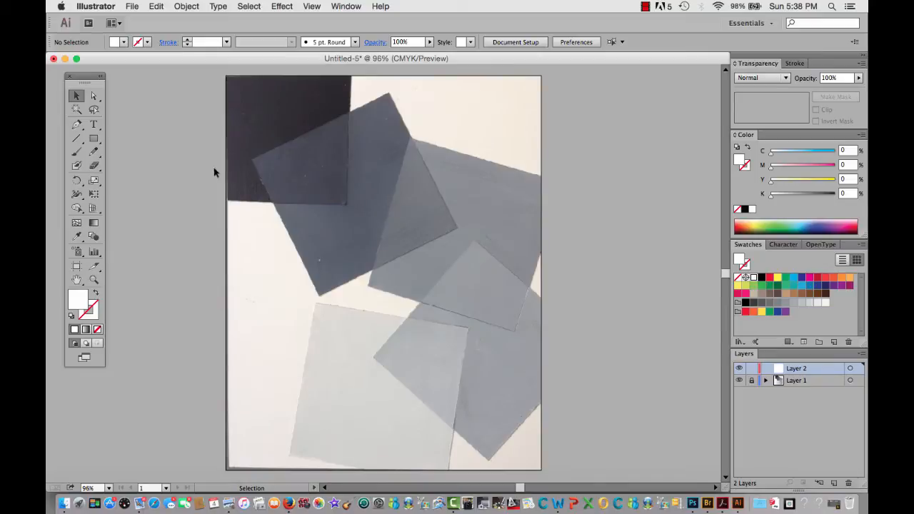
{"action": "left_click", "coordinate": [96, 140]}
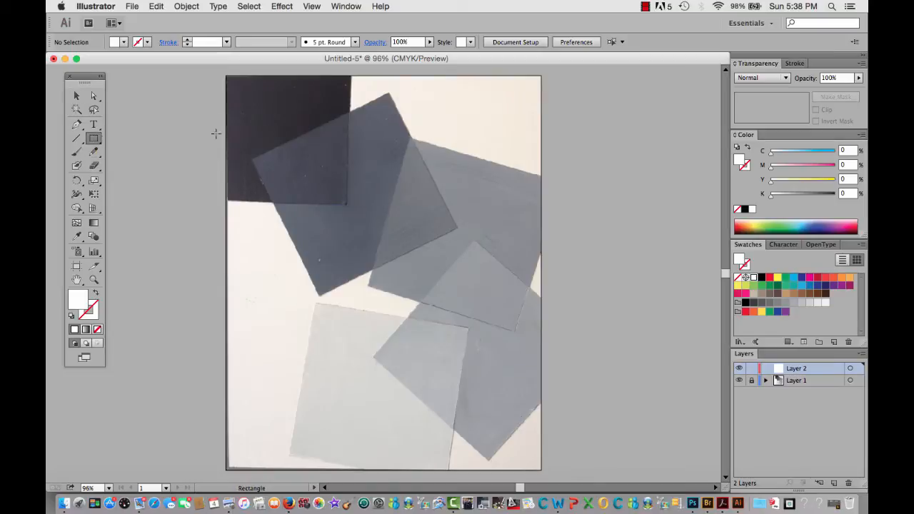
{"action": "left_click", "coordinate": [470, 89]}
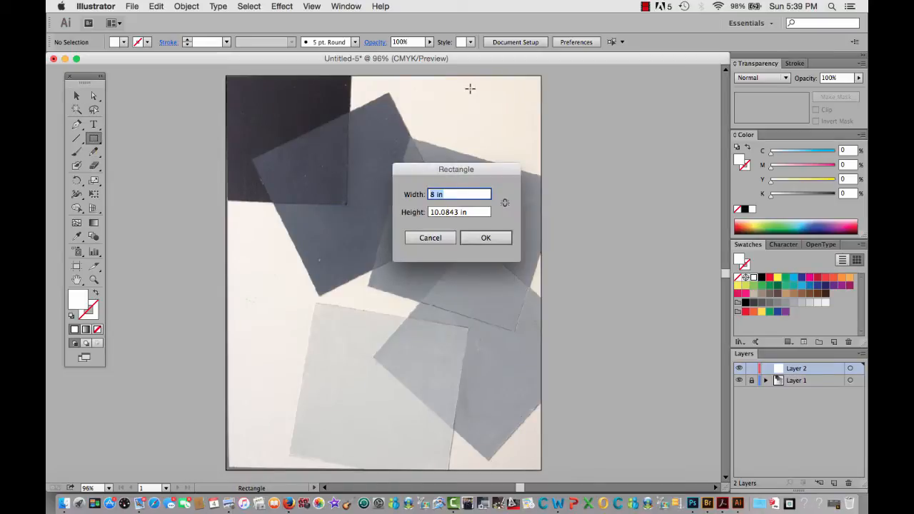
{"action": "type", "text": "4"}
{"action": "key", "text": "Tab"}
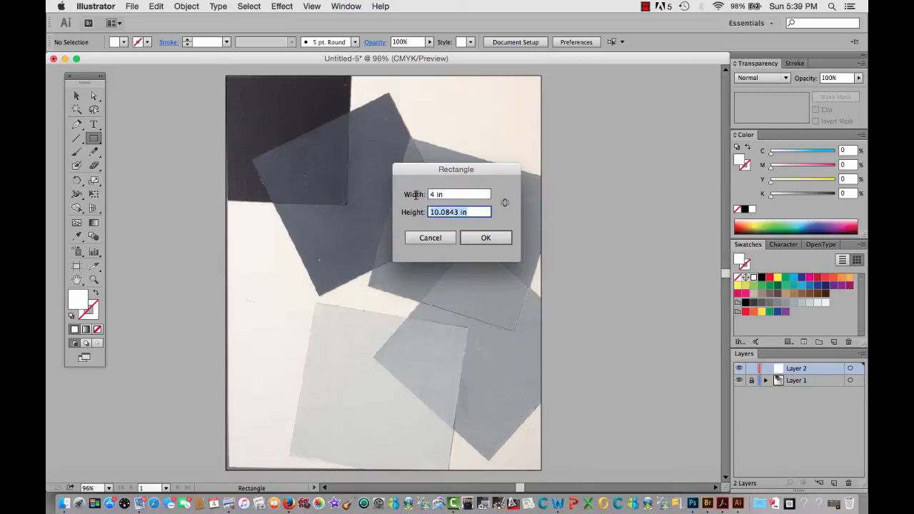
{"action": "type", "text": "4"}
{"action": "left_click", "coordinate": [478, 243]}
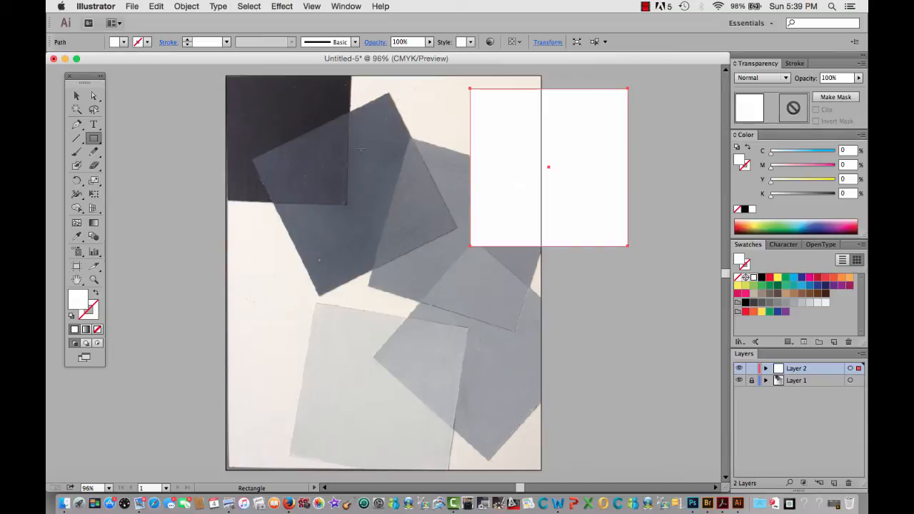
Align the white square with the lower and right edges of the painted black square and set its opacity to 48%
{"action": "left_click", "coordinate": [77, 96]}
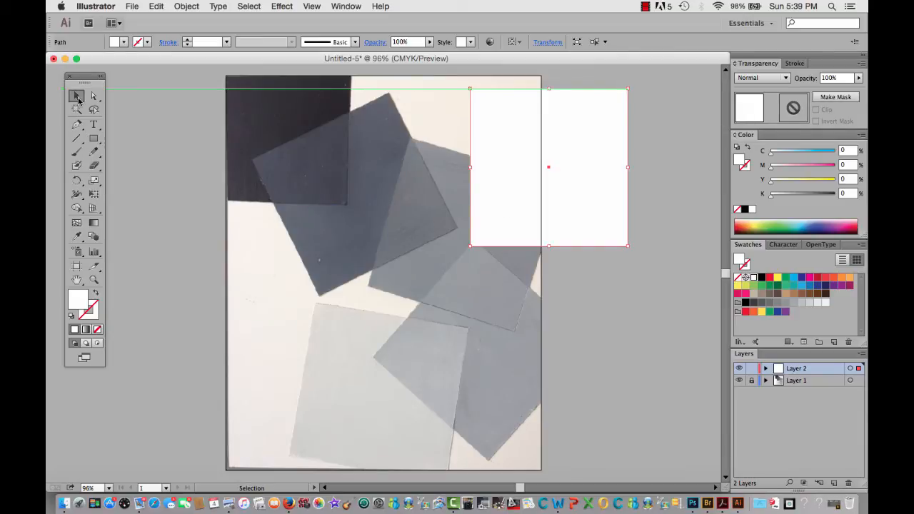
{"action": "left_click_drag", "start_coordinate": [528, 136], "coordinate": [250, 88]}
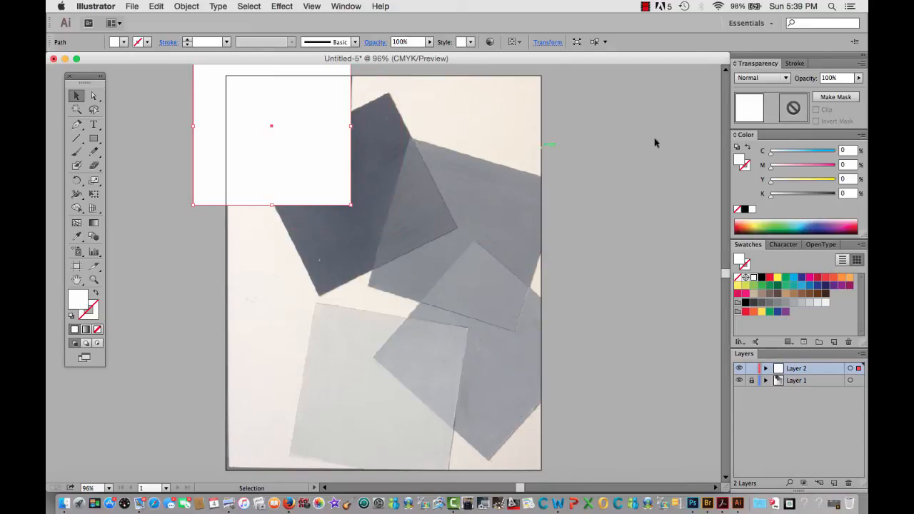
{"action": "left_click", "coordinate": [860, 78]}
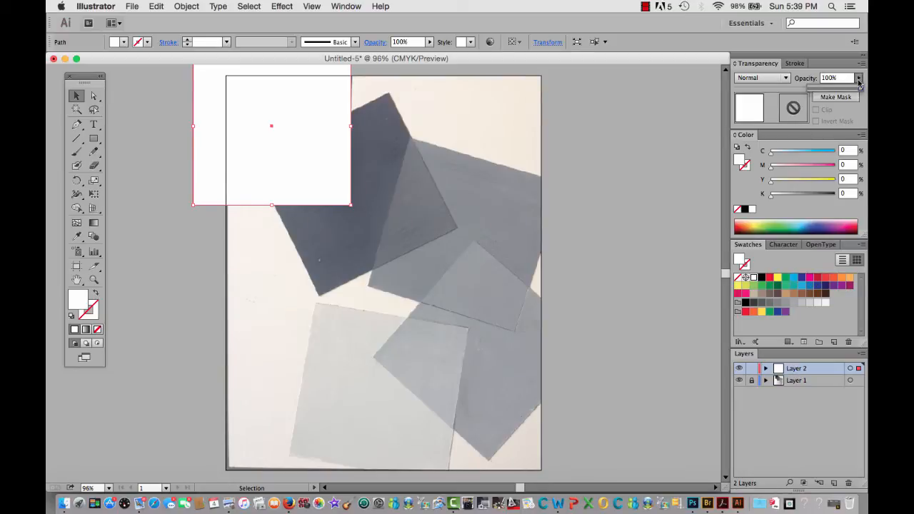
{"action": "left_click_drag", "start_coordinate": [863, 91], "coordinate": [834, 91]}
{"action": "left_click", "coordinate": [336, 180]}
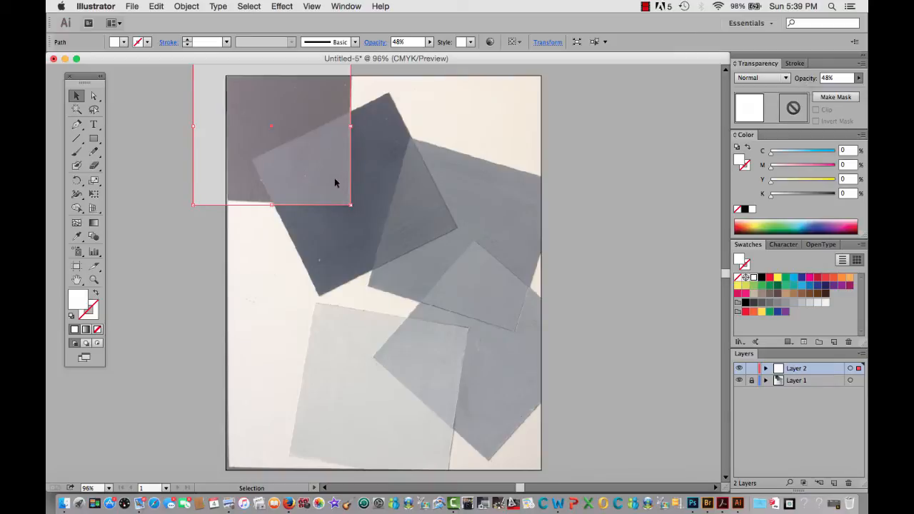
{"action": "left_click_drag", "start_coordinate": [334, 182], "coordinate": [333, 174]}
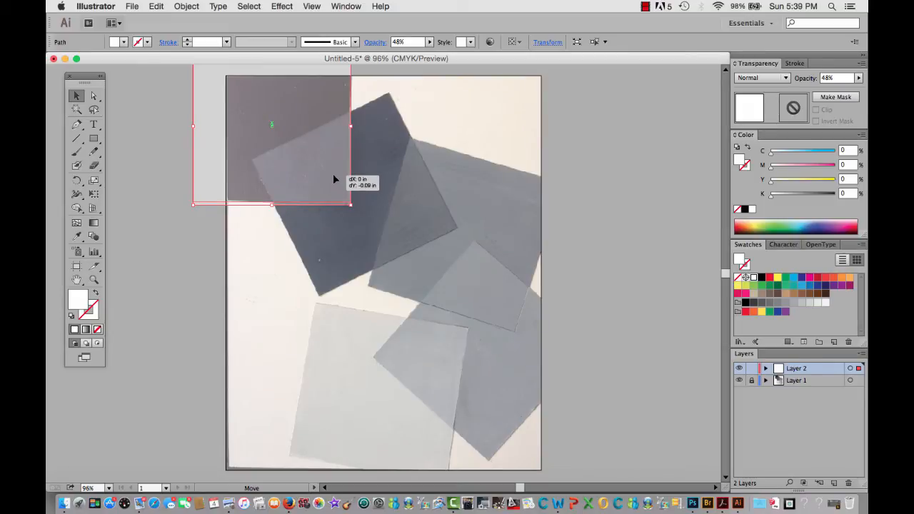
{"action": "left_click_drag", "start_coordinate": [333, 178], "coordinate": [333, 178]}
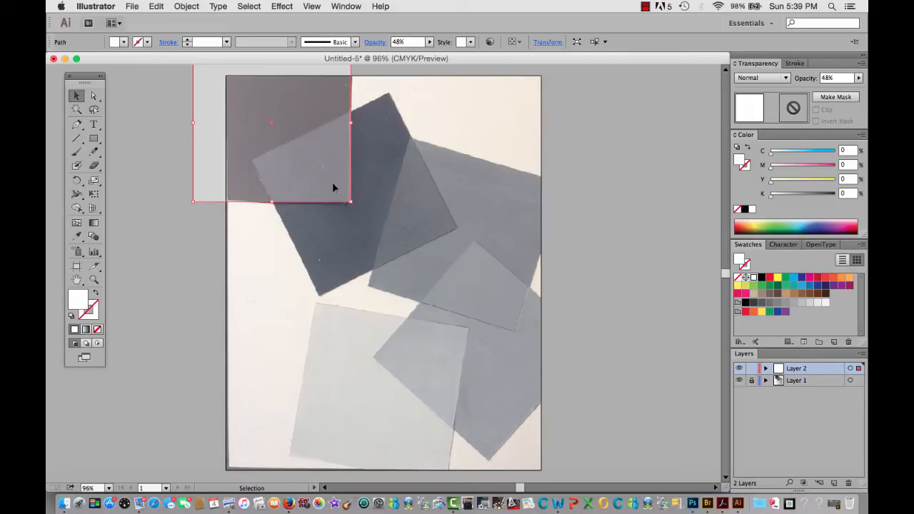
{"action": "left_click", "coordinate": [300, 276]}
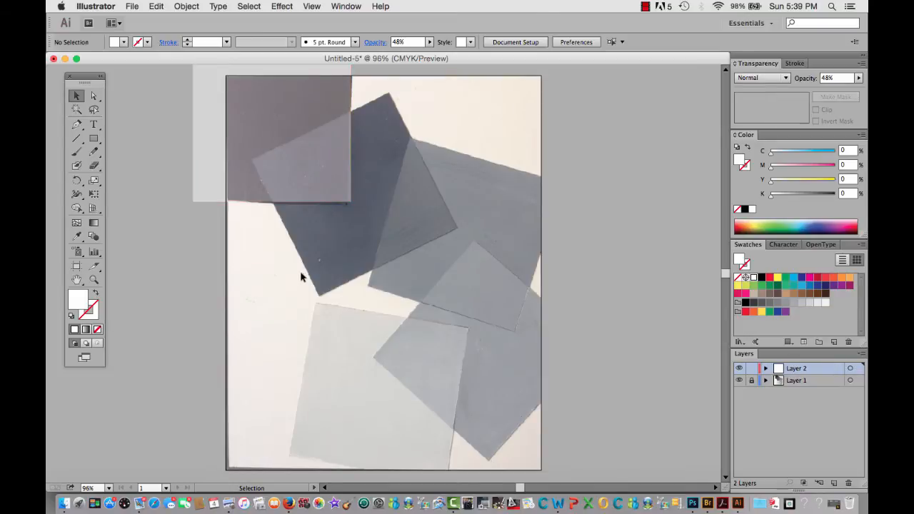
Create a second 4 in square and place its upper-right corner on the top corner of the tilted dark gray square
{"action": "left_click", "coordinate": [95, 138]}
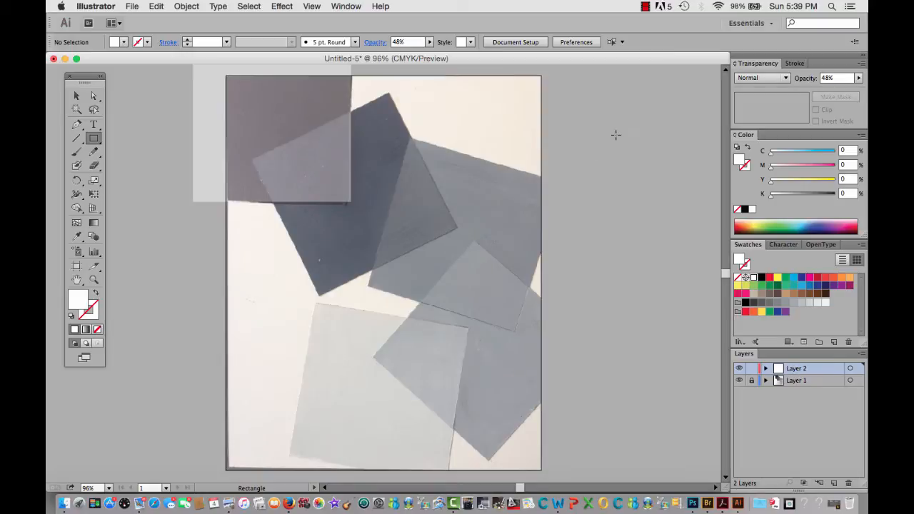
{"action": "left_click", "coordinate": [479, 129]}
{"action": "left_click", "coordinate": [495, 239]}
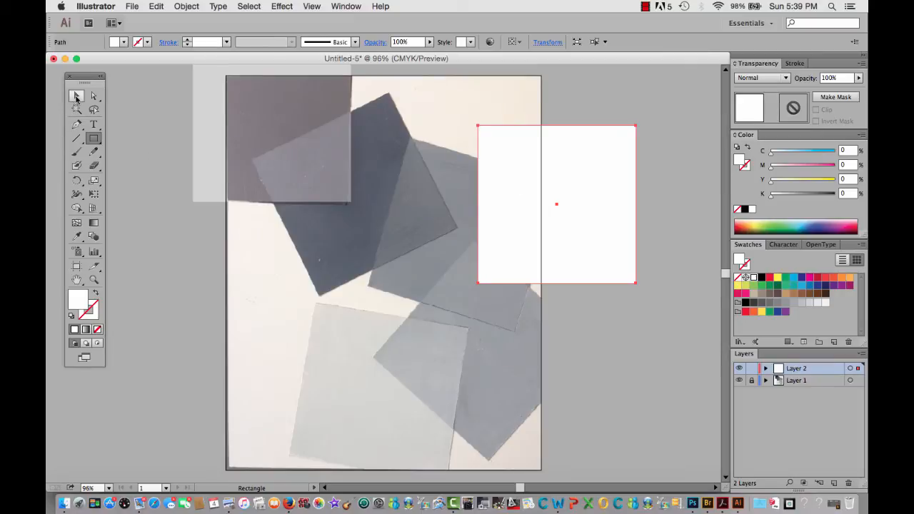
{"action": "left_click", "coordinate": [76, 95]}
{"action": "left_click_drag", "start_coordinate": [572, 203], "coordinate": [335, 163]}
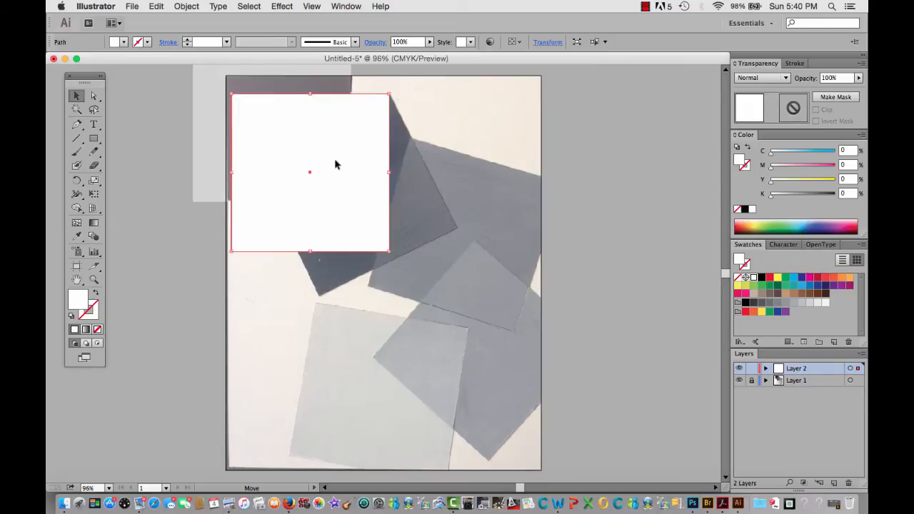
Rotate the second square about its upper-right corner to match the angle of the tilted dark gray square
{"action": "left_click", "coordinate": [77, 180]}
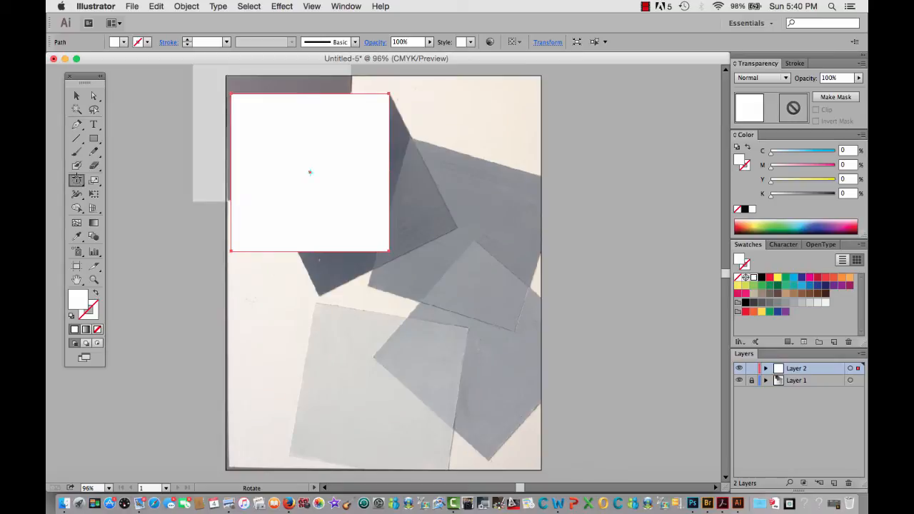
{"action": "left_click", "coordinate": [388, 94]}
{"action": "mouse_move", "coordinate": [233, 253]}
{"action": "left_mouse_down"}
{"action": "mouse_move", "coordinate": [250, 271]}
{"action": "mouse_move", "coordinate": [329, 282]}
{"action": "left_mouse_up"}
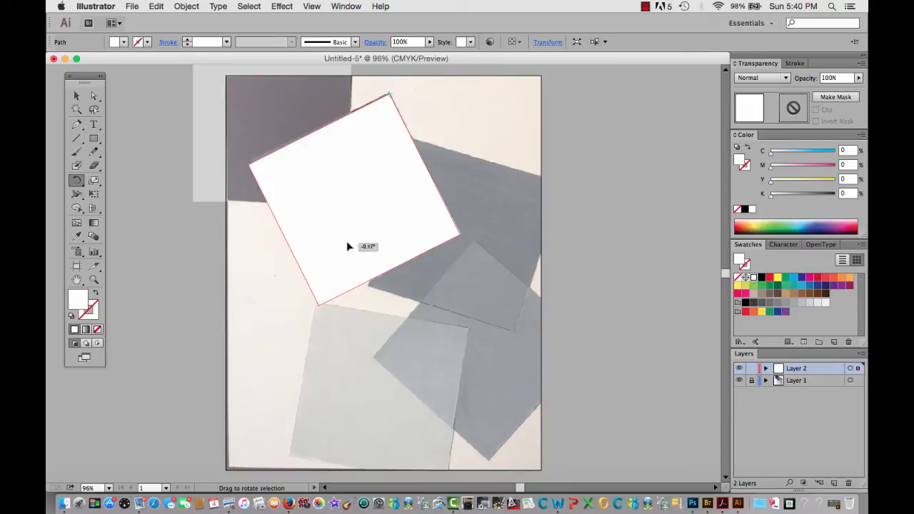
Set the rotated square's opacity to 78% and scale it down slightly to fit the painted dark gray square
{"action": "left_click", "coordinate": [94, 96]}
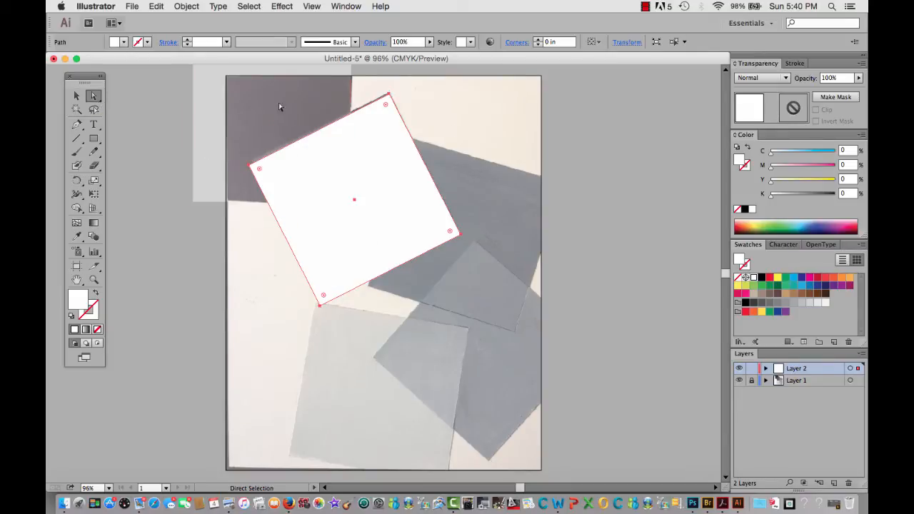
{"action": "left_click", "coordinate": [859, 81]}
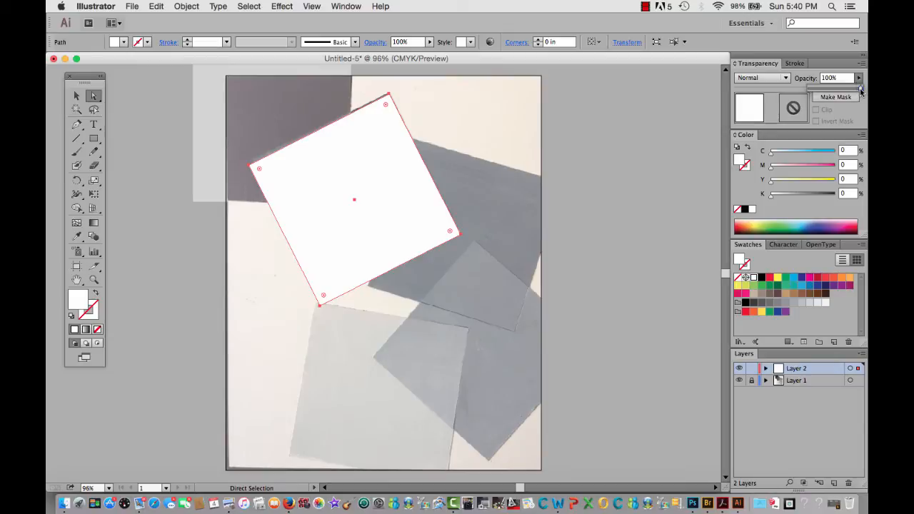
{"action": "left_click_drag", "start_coordinate": [861, 88], "coordinate": [850, 92]}
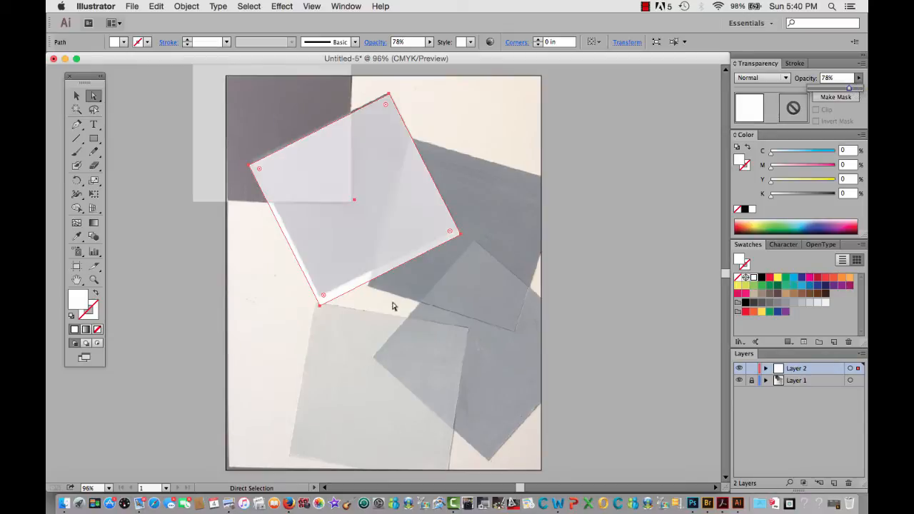
{"action": "left_click", "coordinate": [320, 305]}
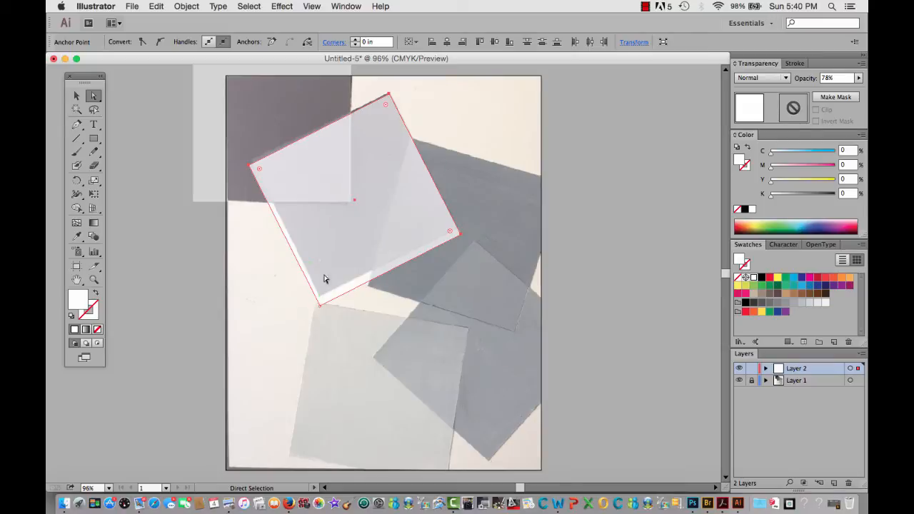
{"action": "left_click", "coordinate": [76, 97]}
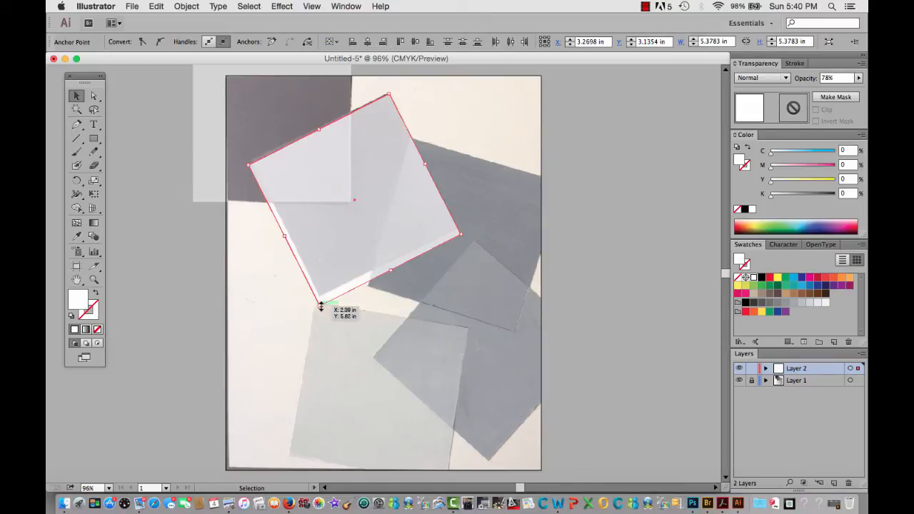
{"action": "left_click_drag", "start_coordinate": [321, 306], "coordinate": [320, 302]}
{"action": "left_click", "coordinate": [486, 138]}
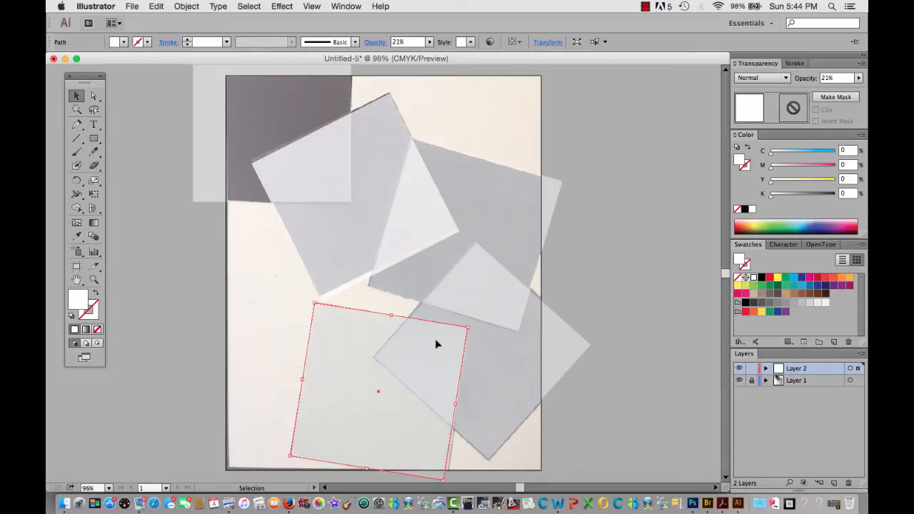
Nudge the traced square over the lightest painted square slightly to the right and deselect it
{"action": "key", "text": "Right"}
{"action": "key", "text": "Right"}
{"action": "key", "text": "Right"}
{"action": "key", "text": "Right"}
{"action": "key", "text": "Right"}
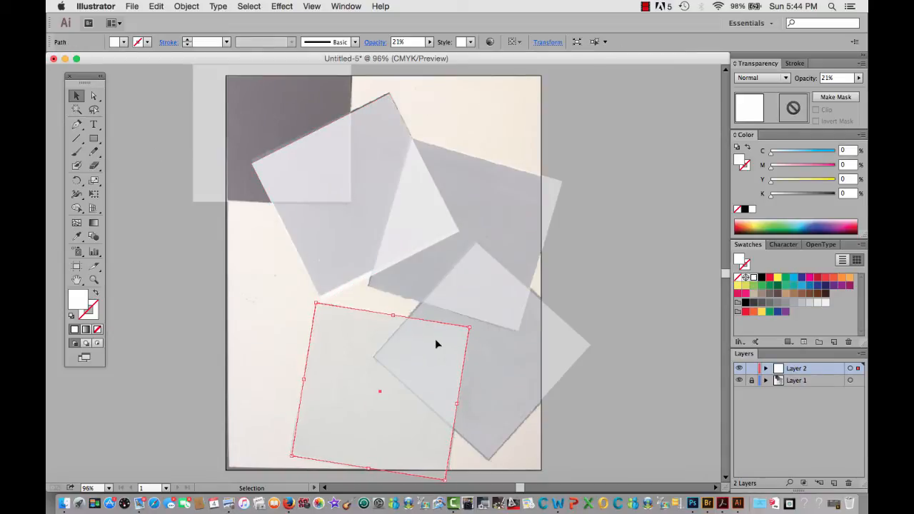
{"action": "left_click", "coordinate": [261, 316]}
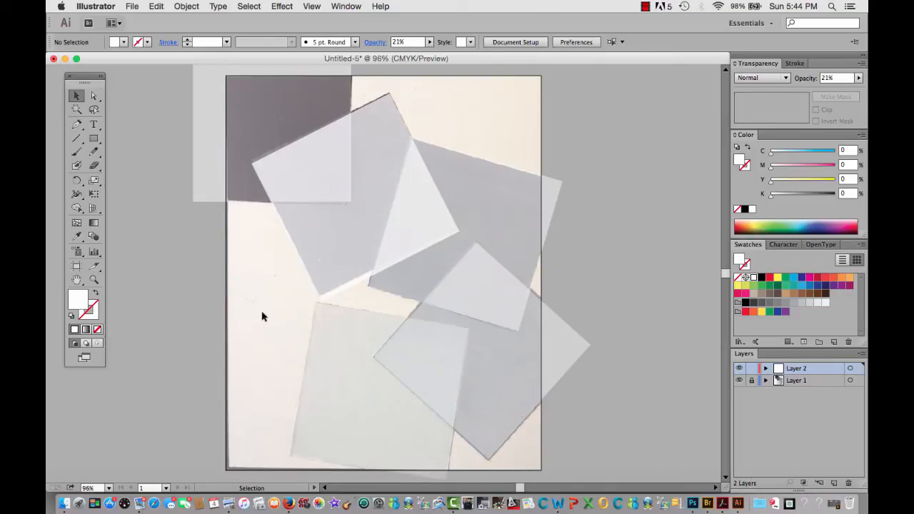
Select all five traced squares and flatten their transparency using the Custom preset with a Raster/Vector Balance of 100
{"action": "left_click", "coordinate": [342, 393]}
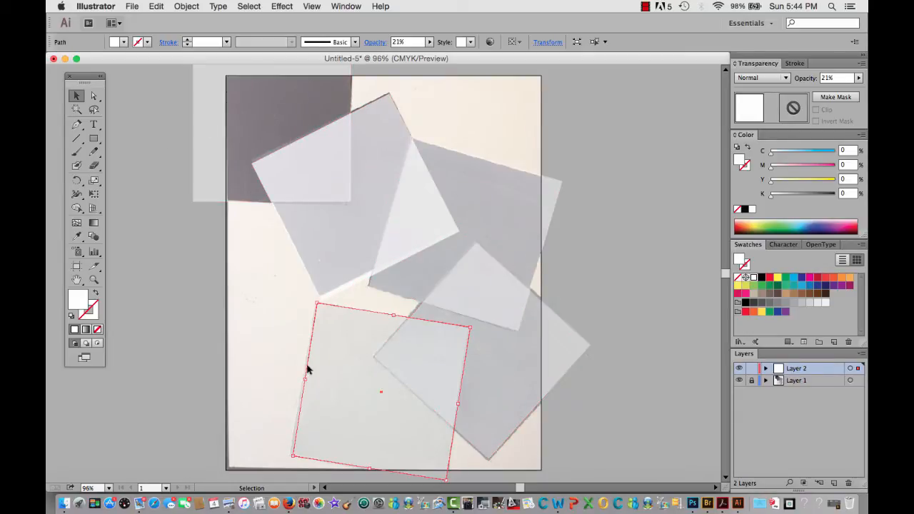
{"action": "scroll", "coordinate": [407, 349], "scroll_direction": "right", "scroll_amount": 1}
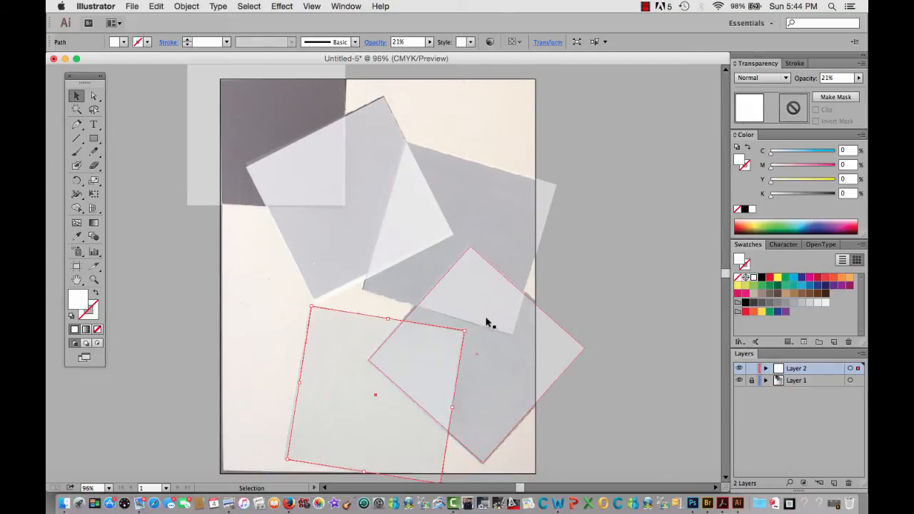
{"action": "scroll", "coordinate": [719, 410], "scroll_direction": "down", "scroll_amount": 1}
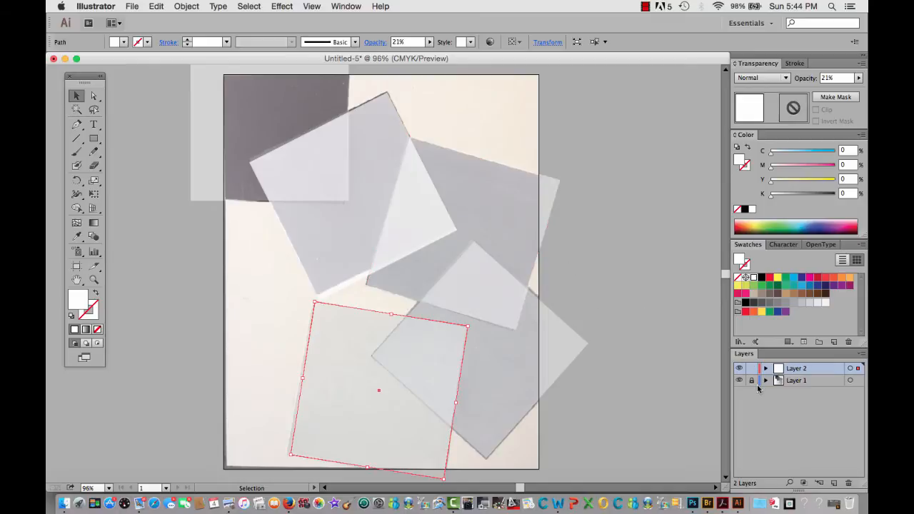
{"action": "key", "text": "super+minus"}
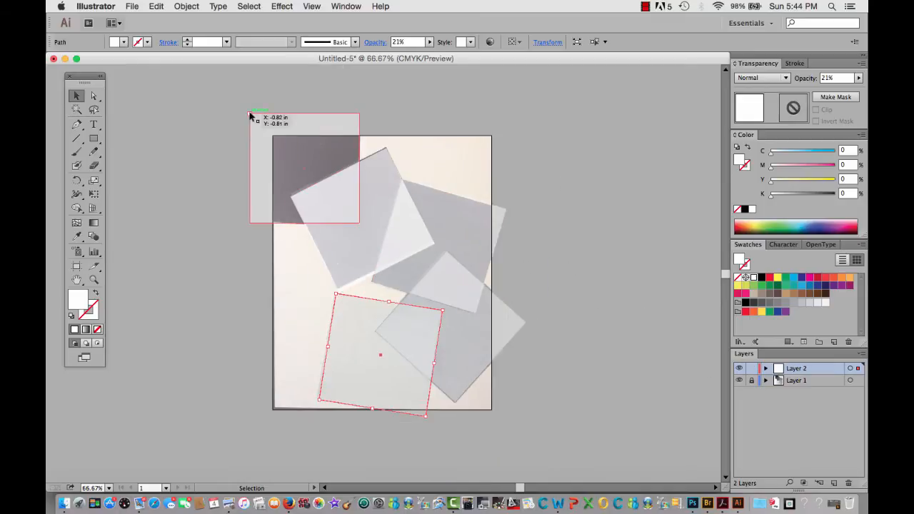
{"action": "left_click_drag", "start_coordinate": [230, 98], "coordinate": [557, 442]}
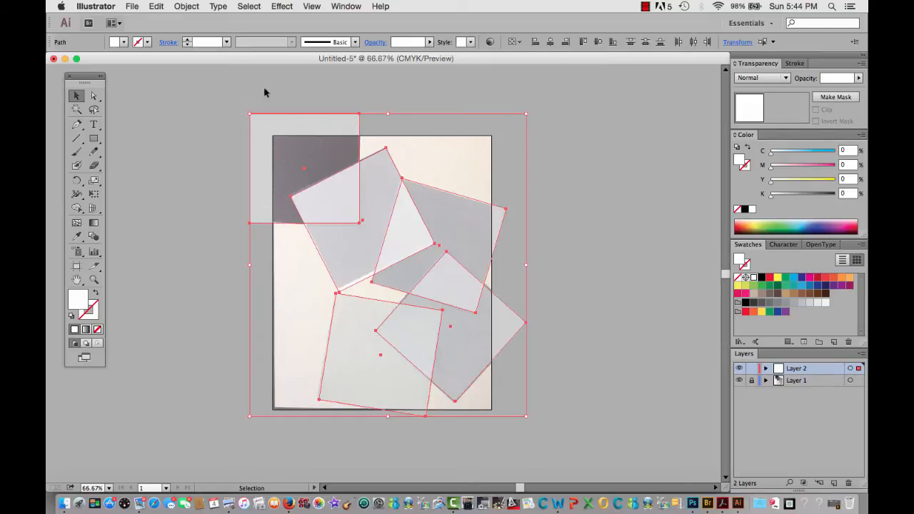
{"action": "left_click", "coordinate": [154, 6]}
{"action": "mouse_move", "coordinate": [179, 5]}
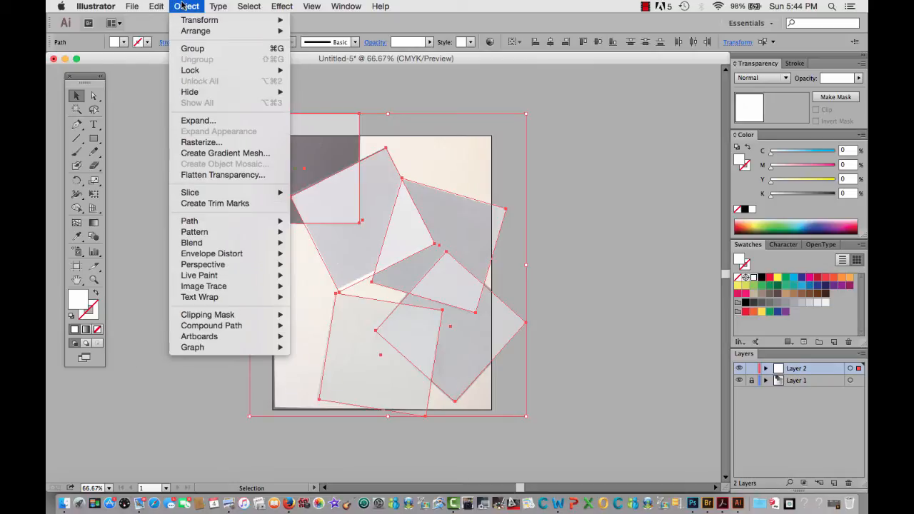
{"action": "left_click", "coordinate": [198, 175]}
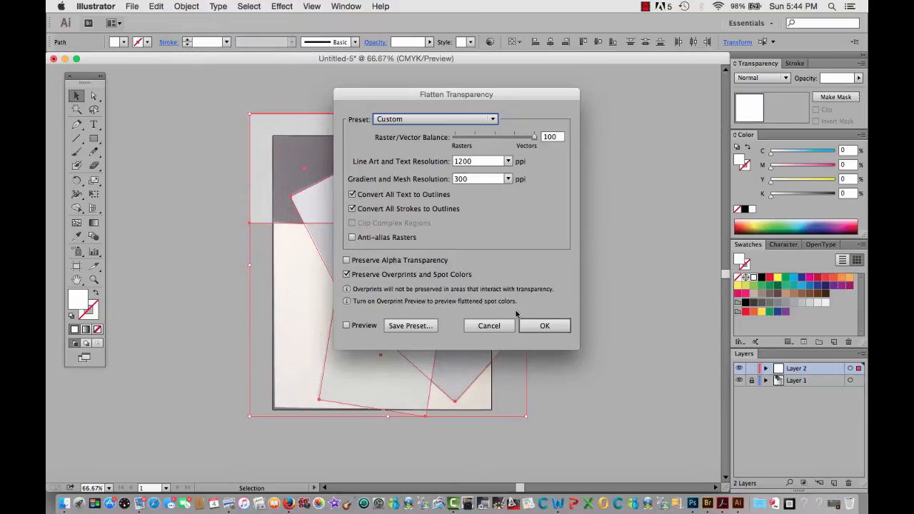
{"action": "left_click", "coordinate": [553, 326]}
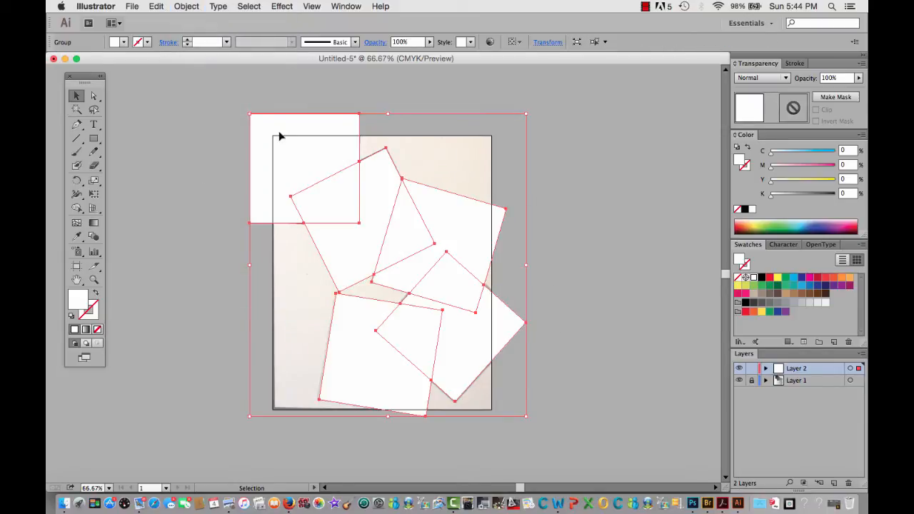
Ungroup the flattened shapes, deselect them, and toggle the visibility of Layer 1 off and back on
{"action": "left_click", "coordinate": [187, 6]}
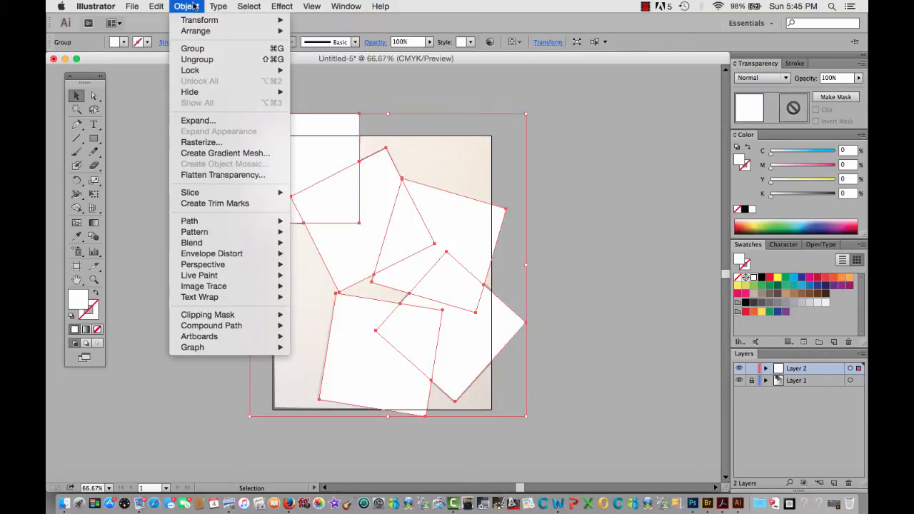
{"action": "left_click", "coordinate": [197, 61]}
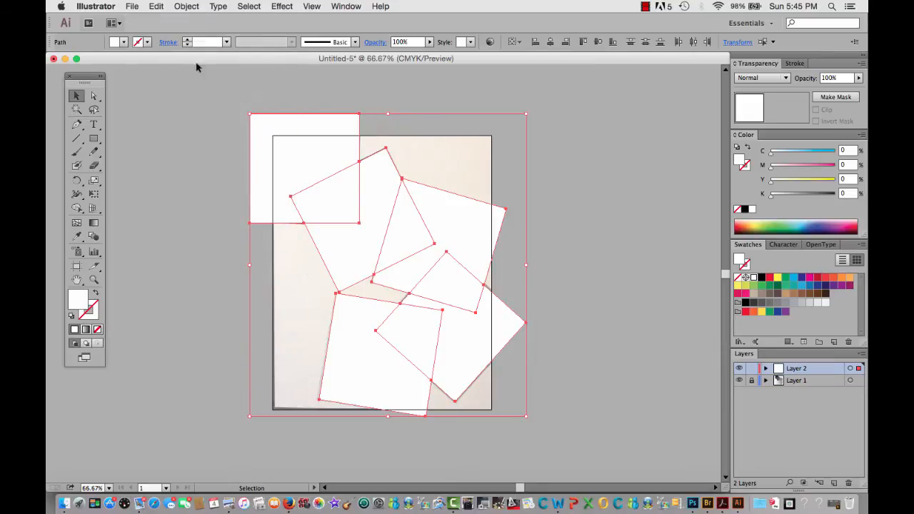
{"action": "left_click", "coordinate": [553, 191]}
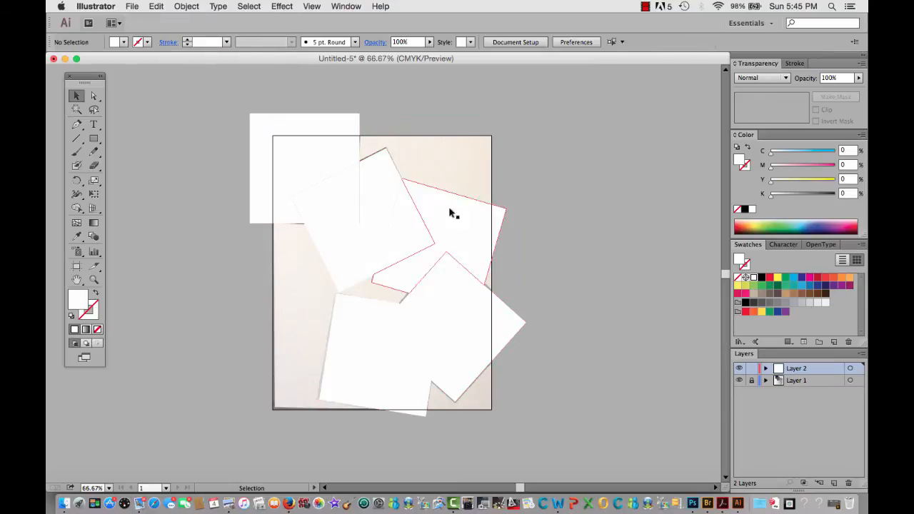
{"action": "left_click", "coordinate": [740, 380]}
{"action": "left_click", "coordinate": [739, 381]}
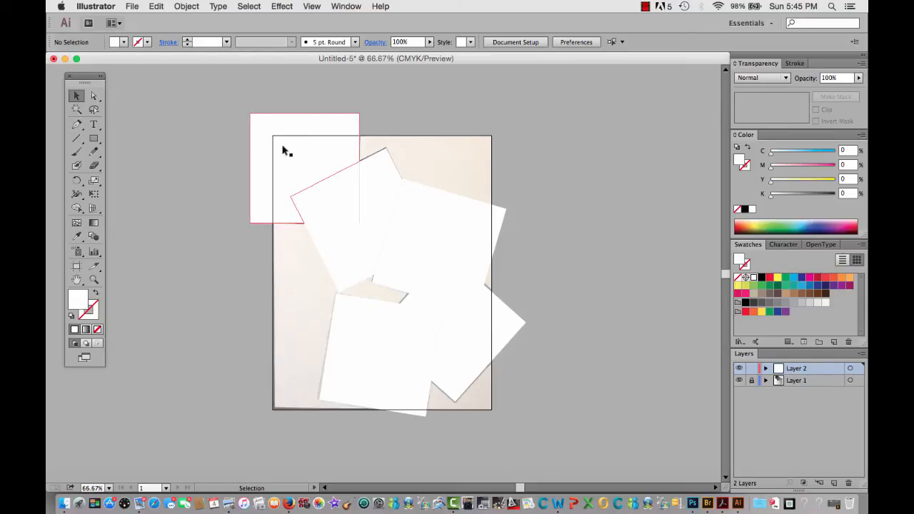
Fill the upper-left square's piece with 100% black, its overlap with the tilted square with 90%, and the tilted square's main piece with 80%
{"action": "left_click", "coordinate": [330, 151]}
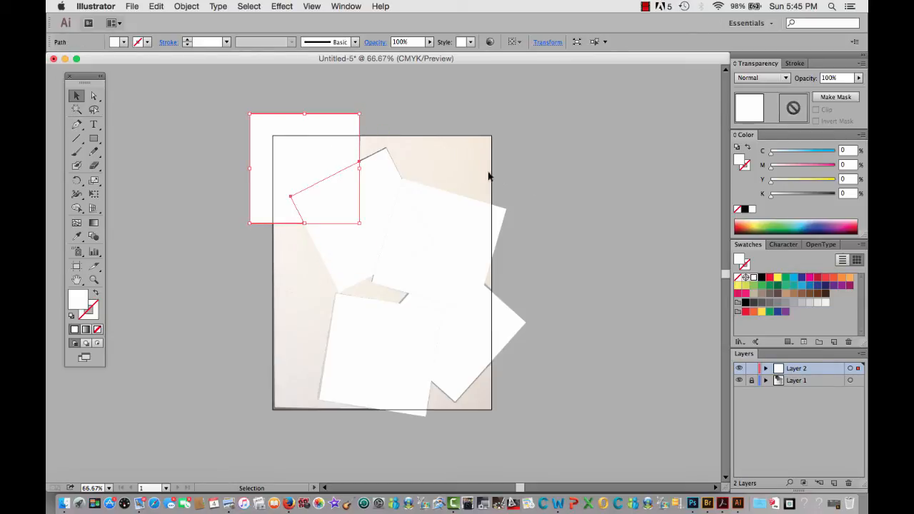
{"action": "left_click", "coordinate": [745, 303]}
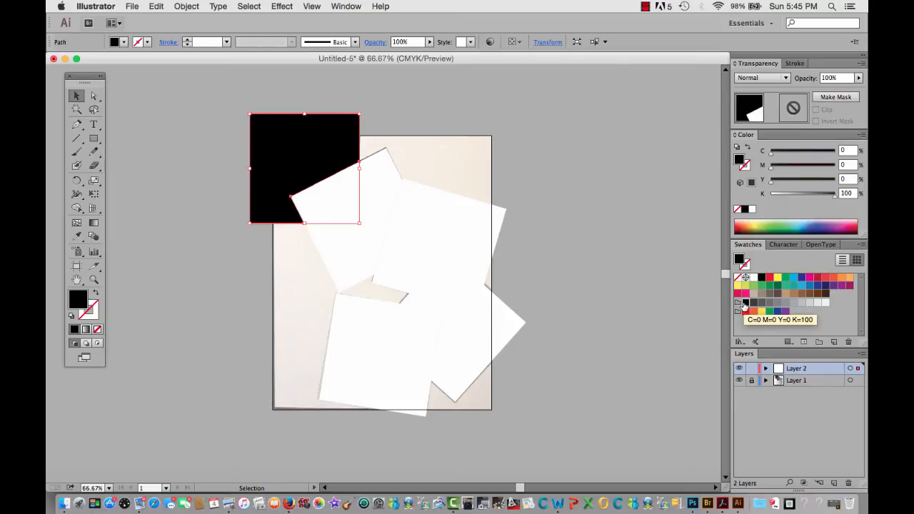
{"action": "left_click", "coordinate": [326, 197]}
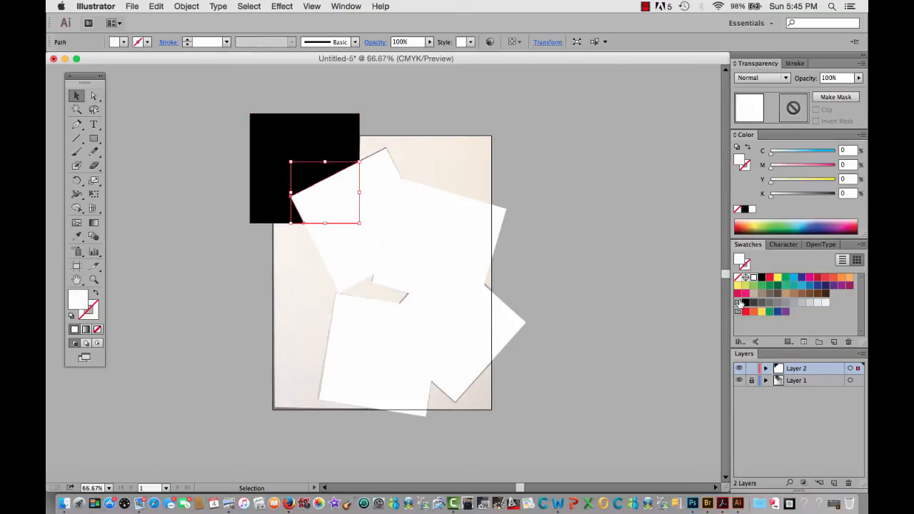
{"action": "left_click", "coordinate": [753, 303]}
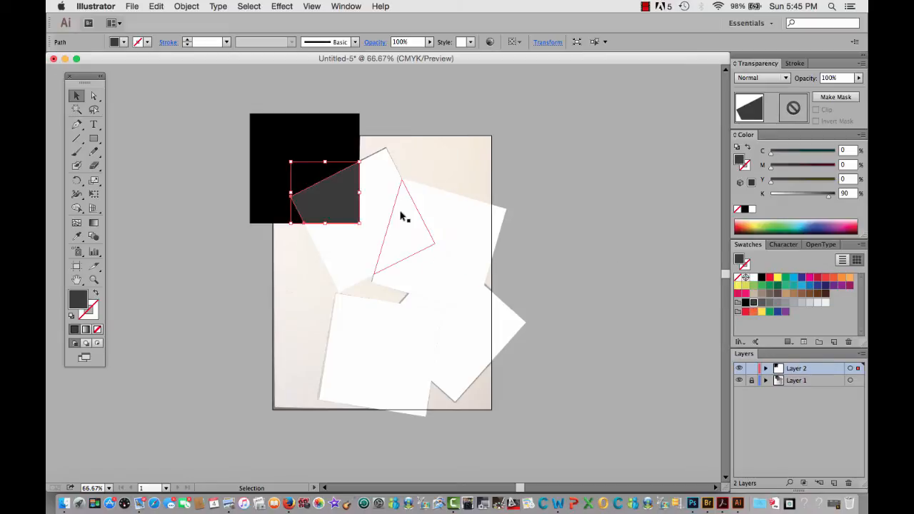
{"action": "left_click", "coordinate": [379, 200]}
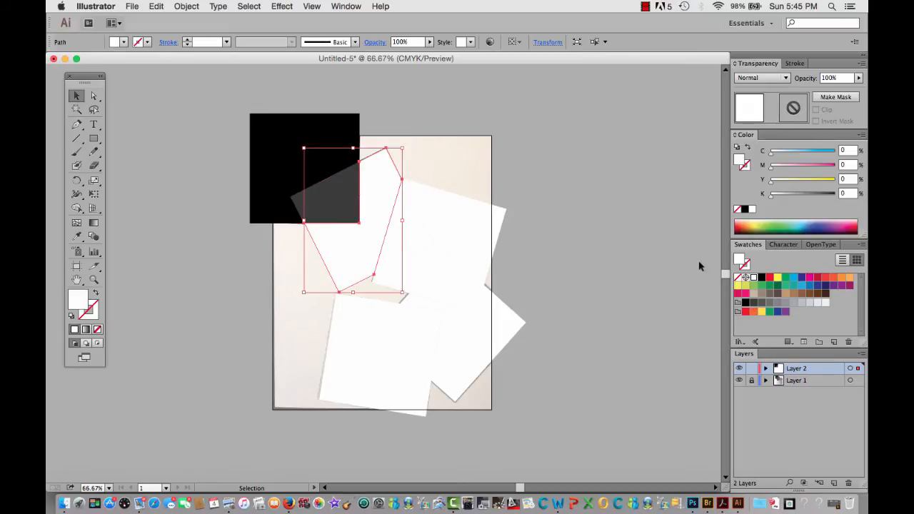
{"action": "left_click", "coordinate": [761, 303]}
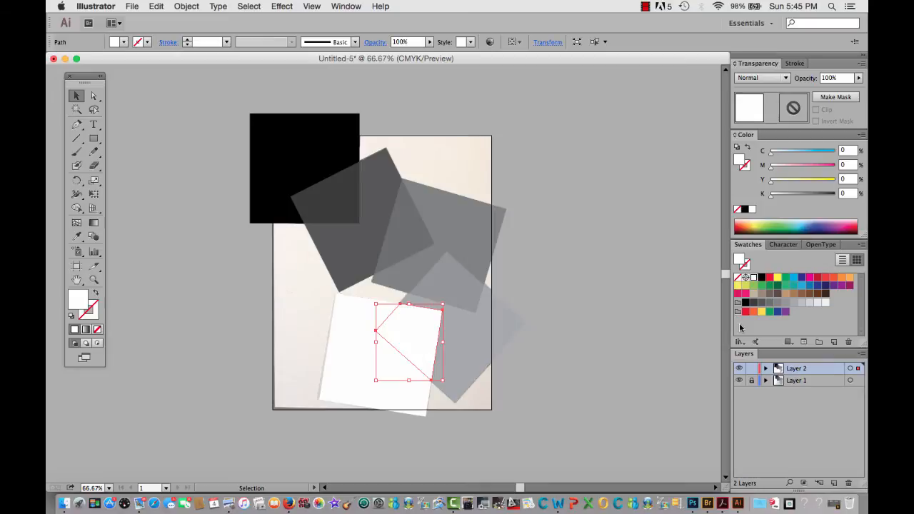
Fill the remaining pieces with progressively lighter grays, ending with 30% black on the lowest overlap and 20% on the lowest square's main piece
{"action": "left_click", "coordinate": [802, 302]}
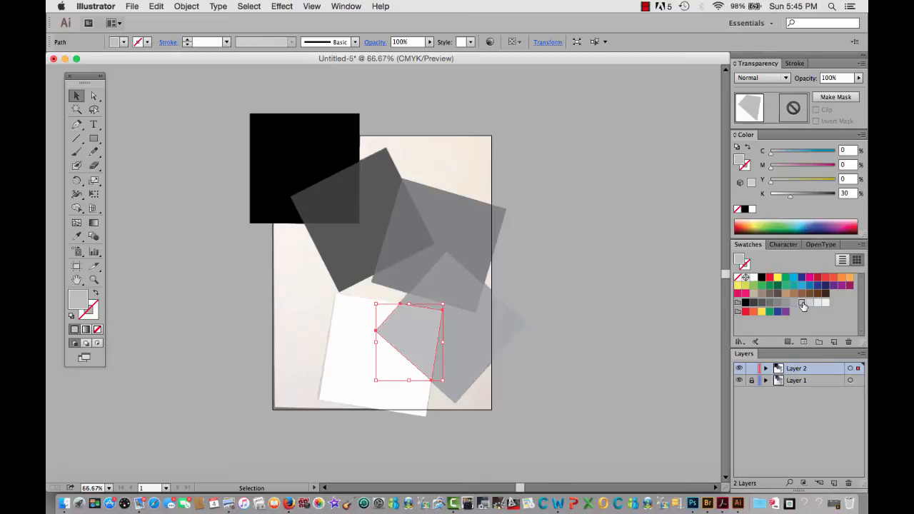
{"action": "left_click", "coordinate": [357, 380]}
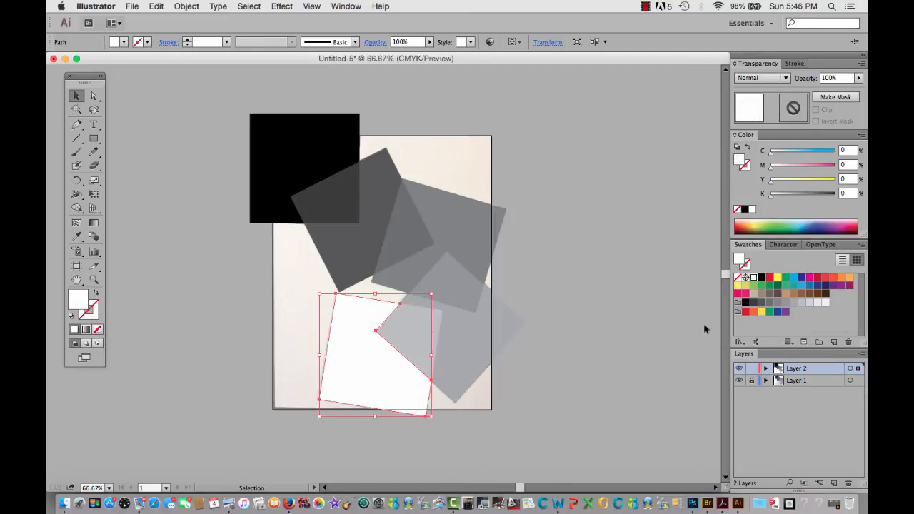
{"action": "left_click", "coordinate": [810, 302]}
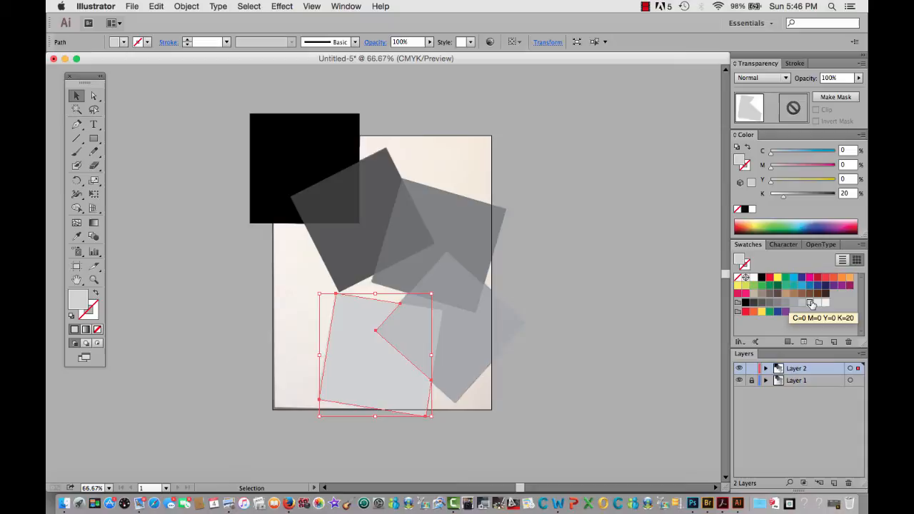
{"action": "left_click", "coordinate": [626, 348]}
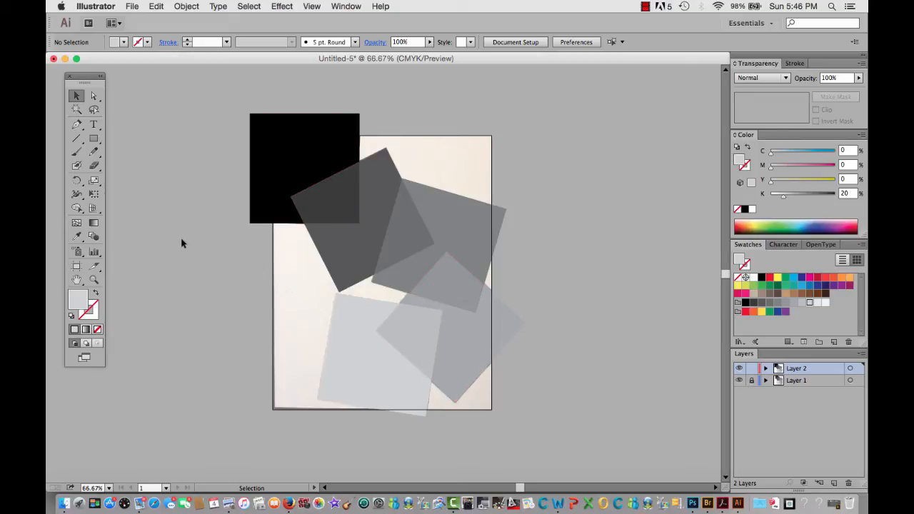
Draw a rectangle covering the whole artboard and use it as a clipping mask for all the traced shapes
{"action": "left_click", "coordinate": [93, 140]}
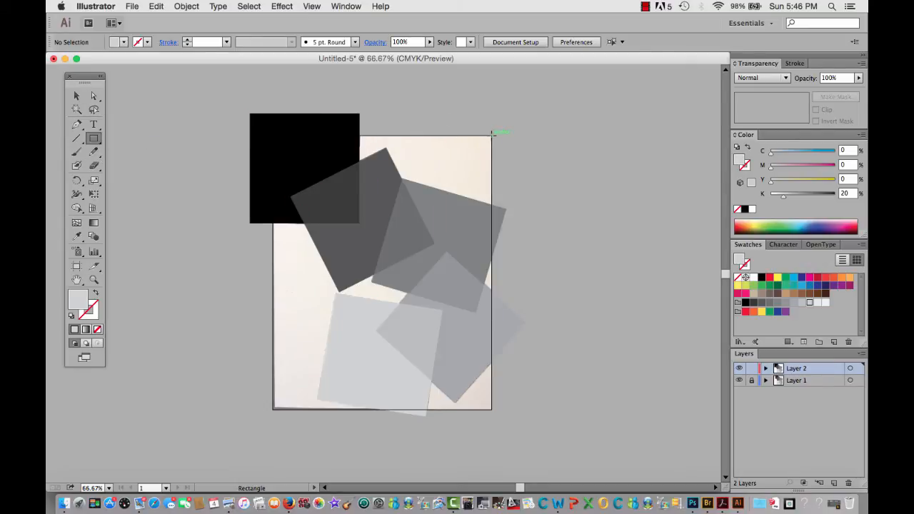
{"action": "left_click_drag", "start_coordinate": [491, 134], "coordinate": [272, 411]}
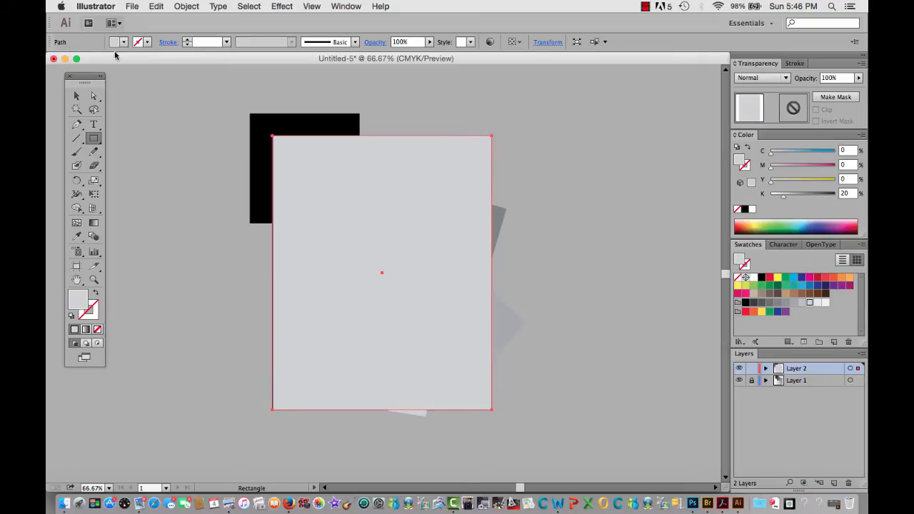
{"action": "key", "text": "v"}
{"action": "left_click_drag", "start_coordinate": [183, 72], "coordinate": [595, 450]}
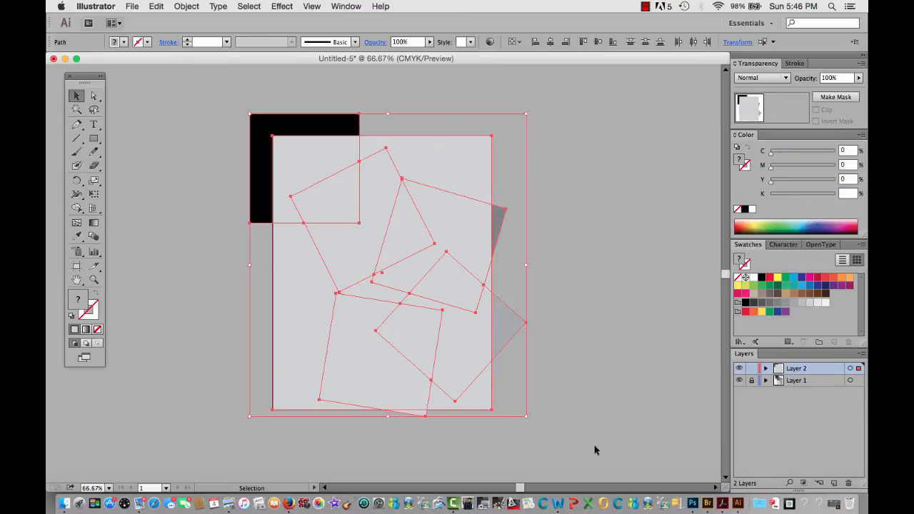
{"action": "left_click", "coordinate": [190, 7]}
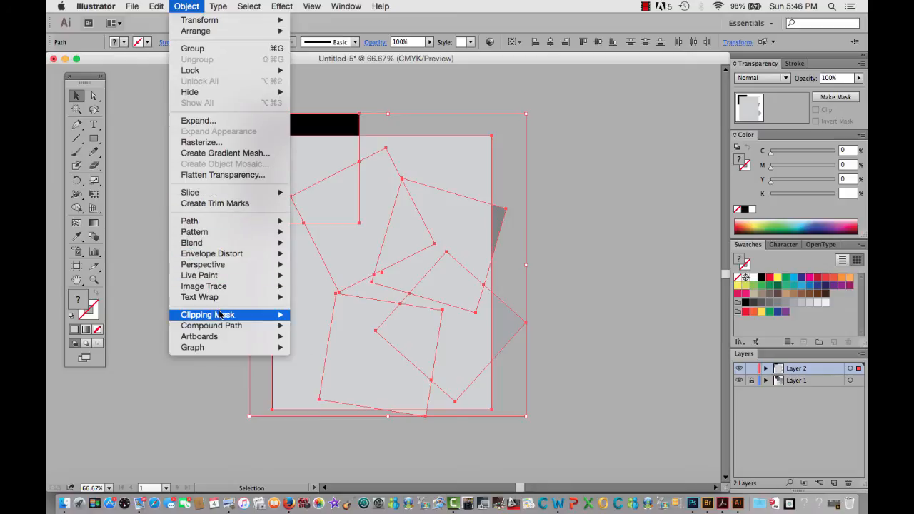
{"action": "mouse_move", "coordinate": [233, 315]}
{"action": "left_click", "coordinate": [312, 315]}
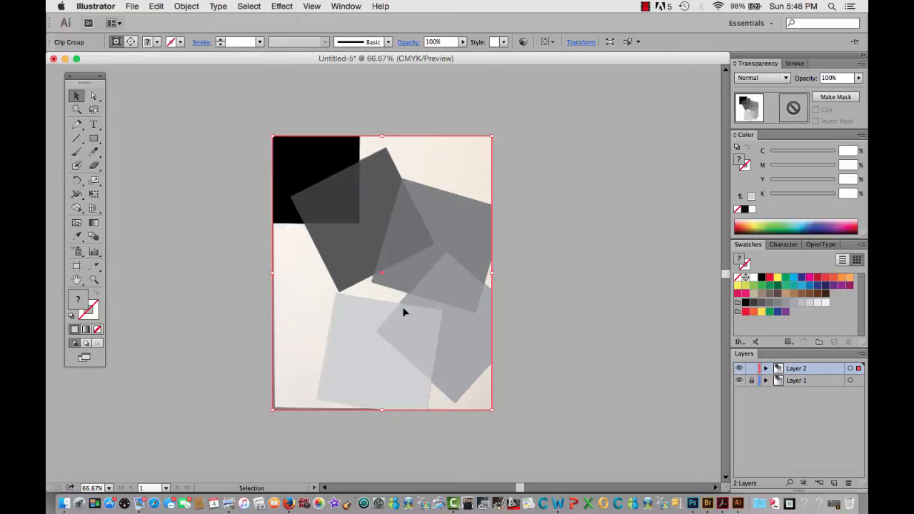
{"action": "left_click", "coordinate": [572, 281]}
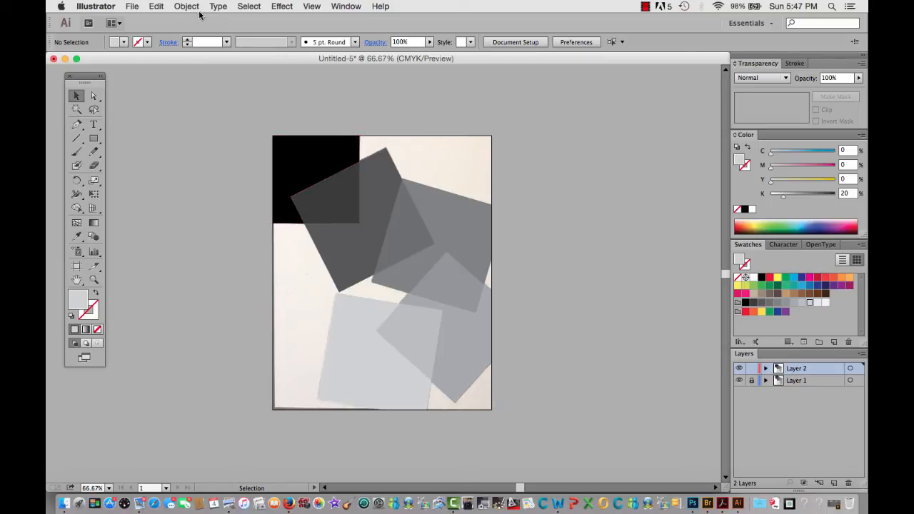
Save the document as "vakue study_2.ai" in the value transparency study folder, in Illustrator CC (17.0) format
{"action": "left_click", "coordinate": [135, 6]}
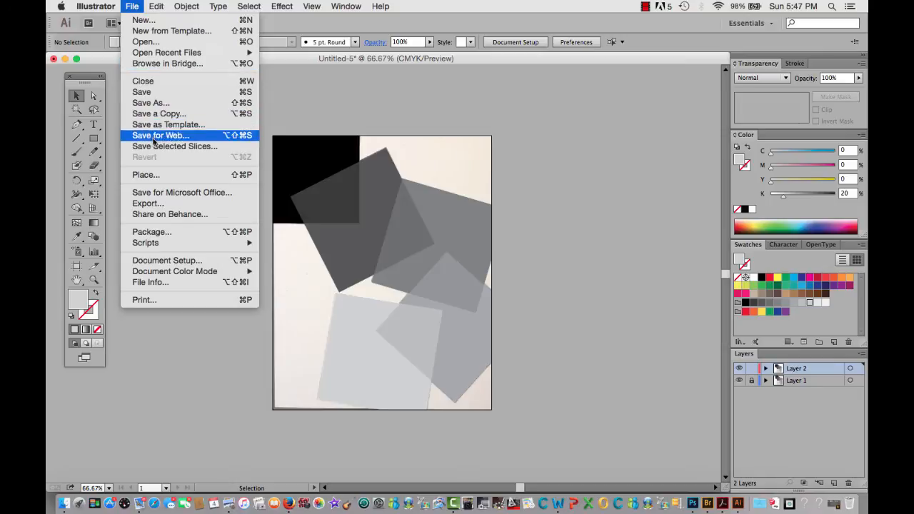
{"action": "left_click", "coordinate": [153, 105]}
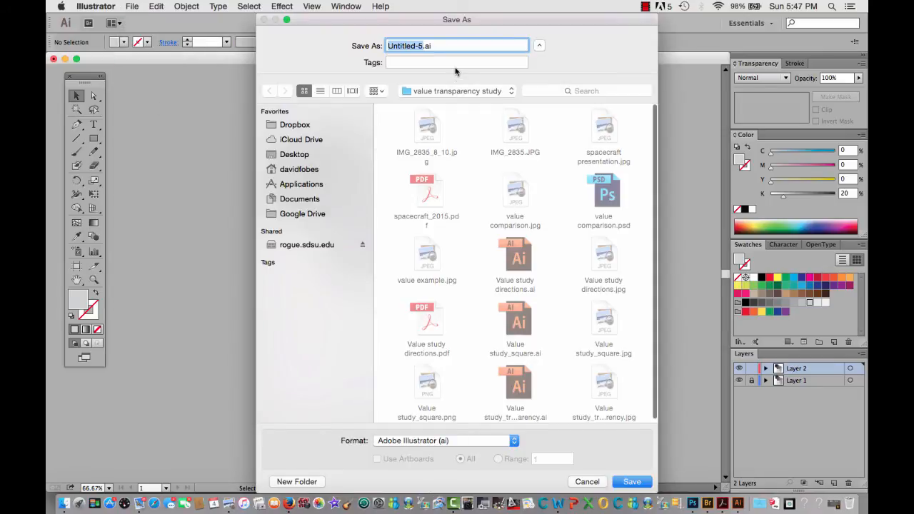
{"action": "left_click", "coordinate": [421, 46]}
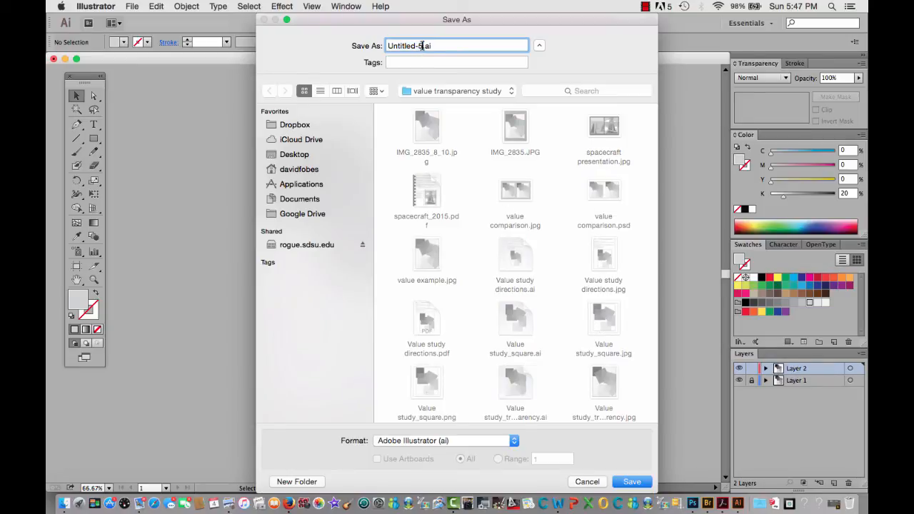
{"action": "left_click", "coordinate": [638, 483]}
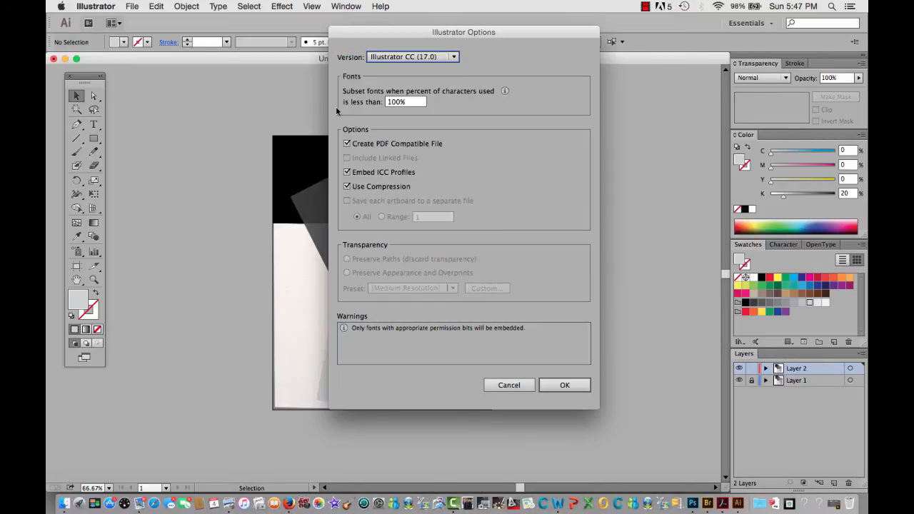
{"action": "left_click", "coordinate": [556, 386]}
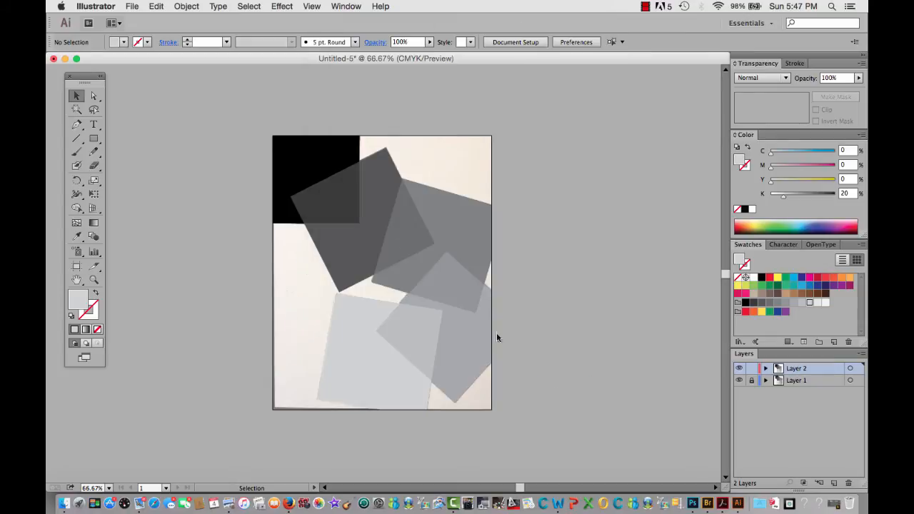
Export the artwork as a JPEG named "vakue study_2" using the CMYK color model, High quality 6 and 300 ppi
{"action": "left_click", "coordinate": [135, 7]}
{"action": "left_click", "coordinate": [135, 7]}
{"action": "left_click", "coordinate": [135, 7]}
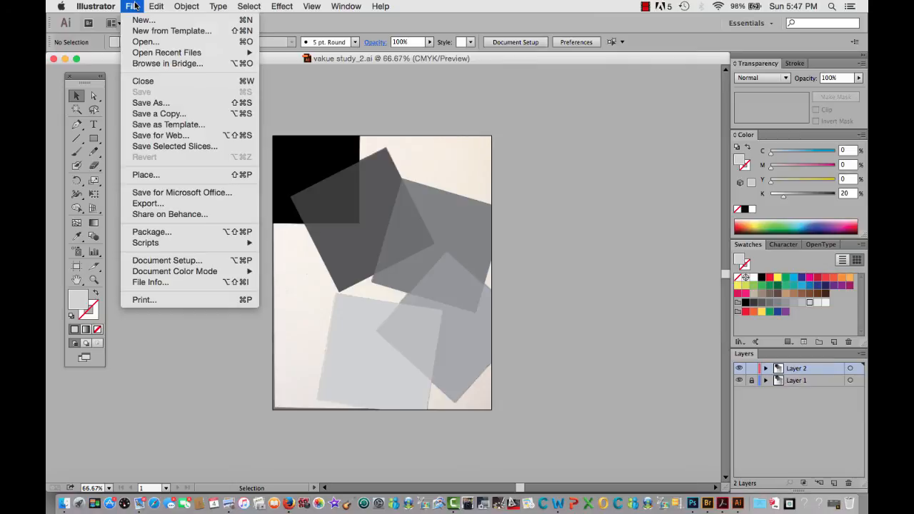
{"action": "left_click", "coordinate": [149, 204]}
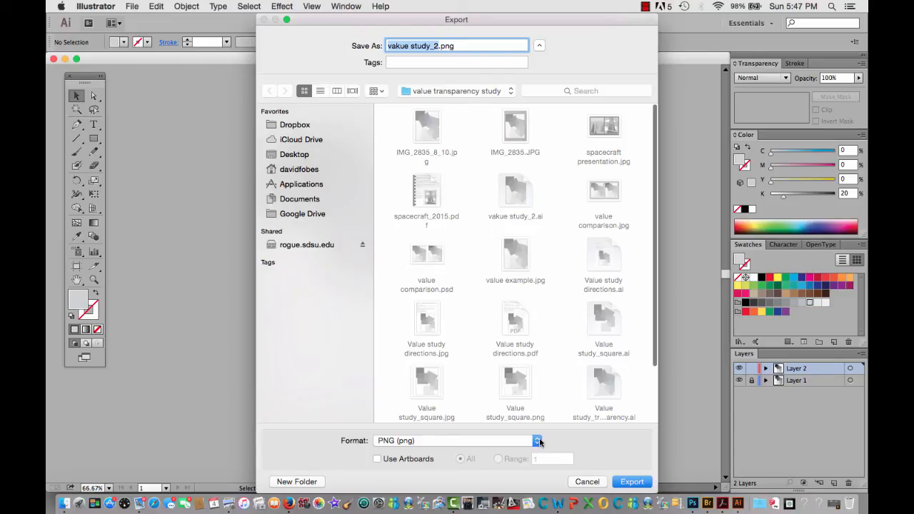
{"action": "left_click", "coordinate": [538, 441]}
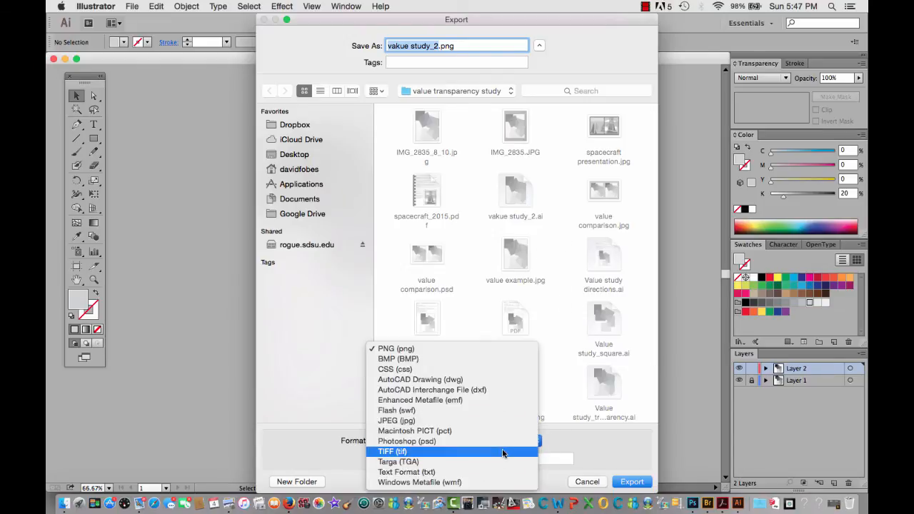
{"action": "left_click", "coordinate": [500, 421]}
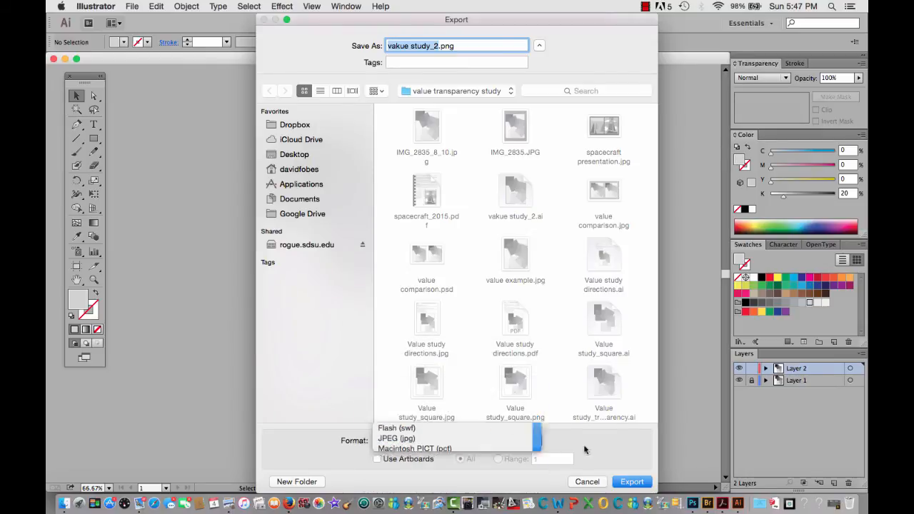
{"action": "left_click", "coordinate": [631, 482]}
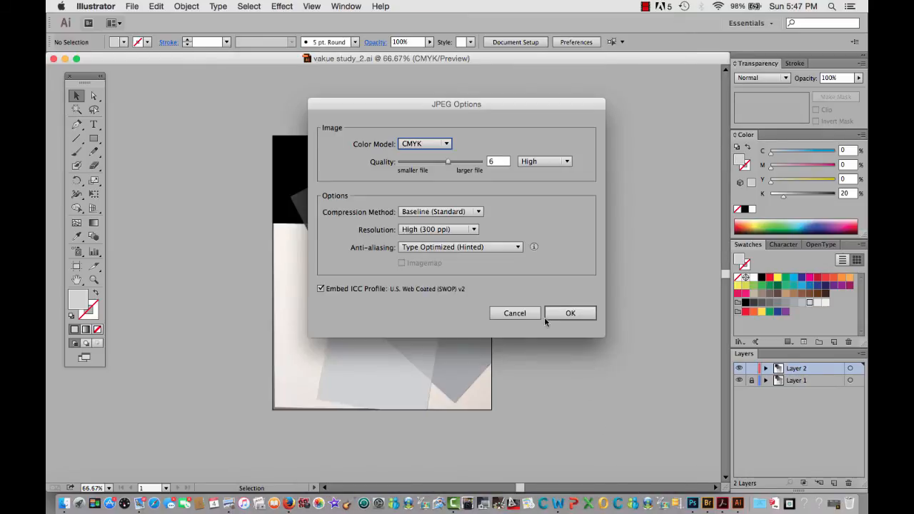
{"action": "left_click", "coordinate": [560, 311]}
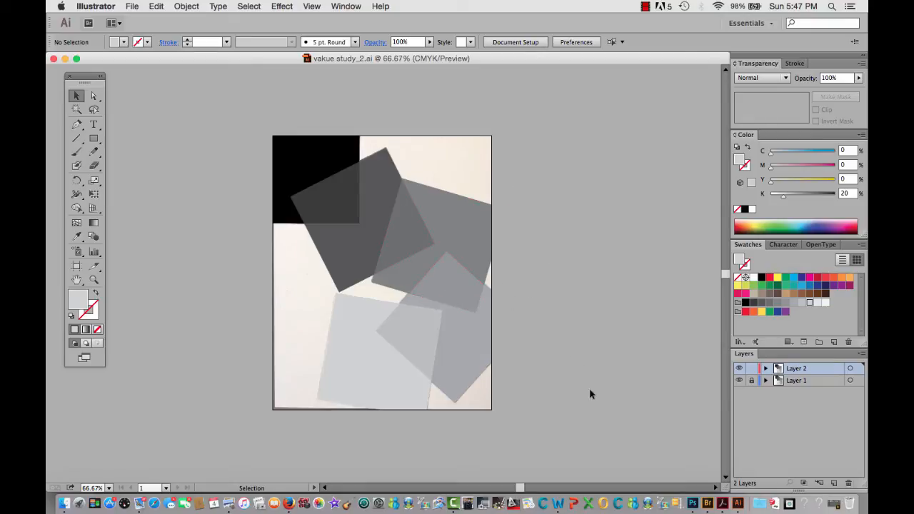
Switch to Photoshop and open "vakue study_2.jpg" from the value transparency study folder
{"action": "left_click", "coordinate": [692, 504]}
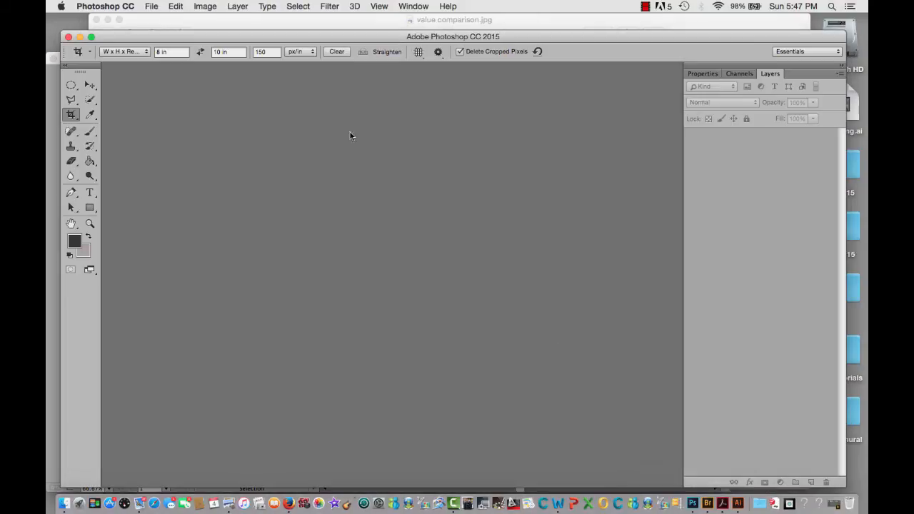
{"action": "left_click", "coordinate": [162, 7]}
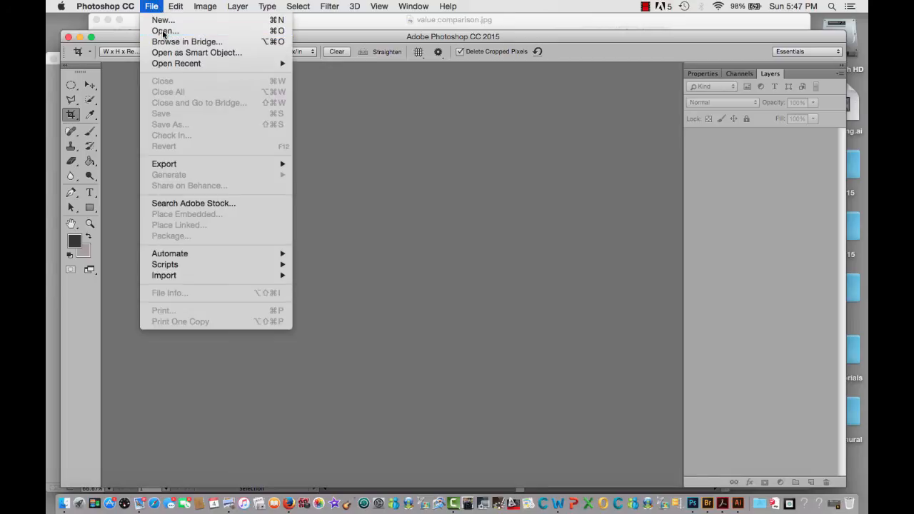
{"action": "left_click", "coordinate": [163, 31]}
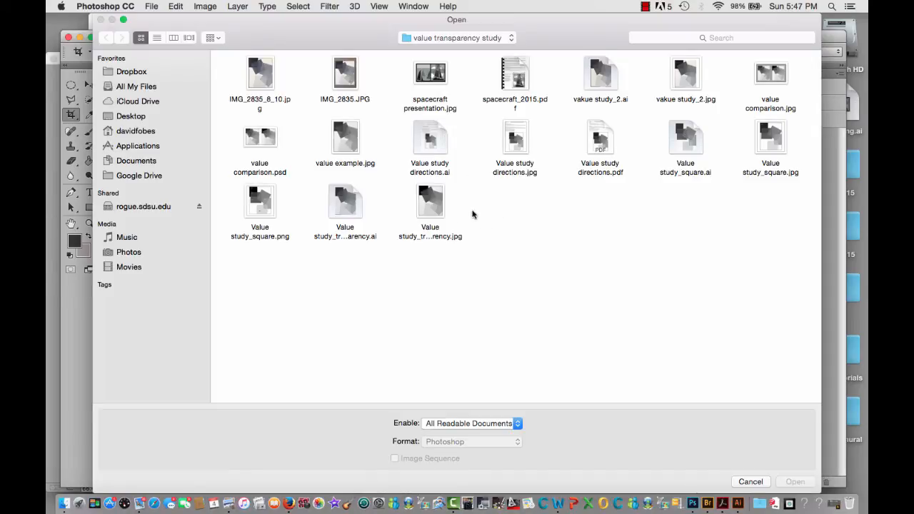
{"action": "left_click", "coordinate": [684, 83]}
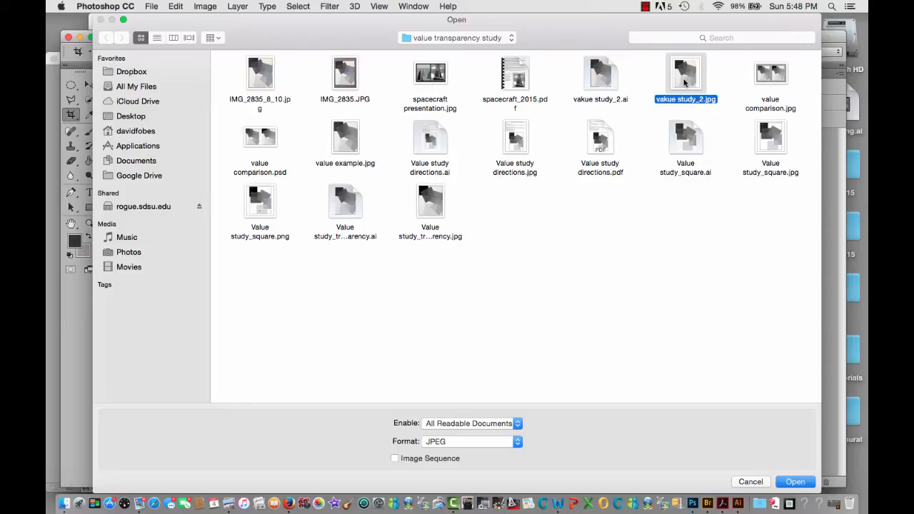
{"action": "left_click", "coordinate": [795, 484]}
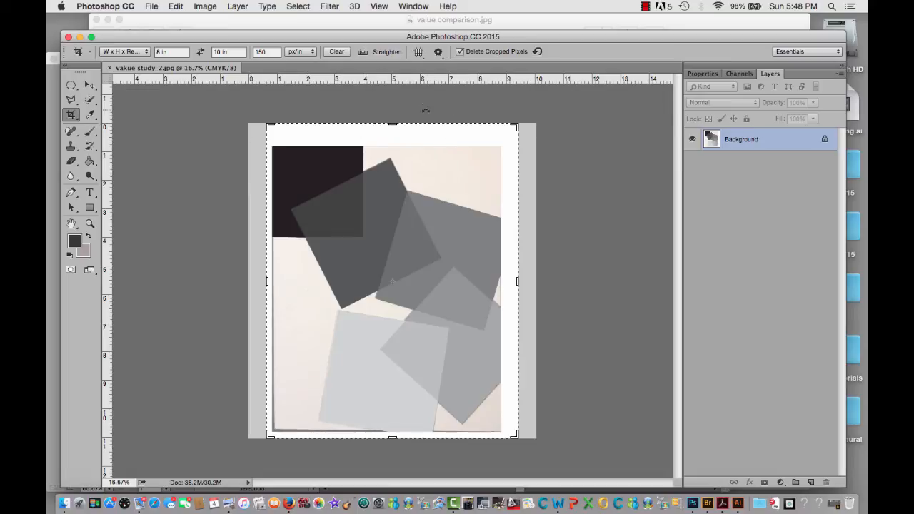
Crop the white margins off the image at 8 x 10 in and 150 px/in, and save the JPEG at Maximum quality 11
{"action": "left_click_drag", "start_coordinate": [397, 126], "coordinate": [399, 138]}
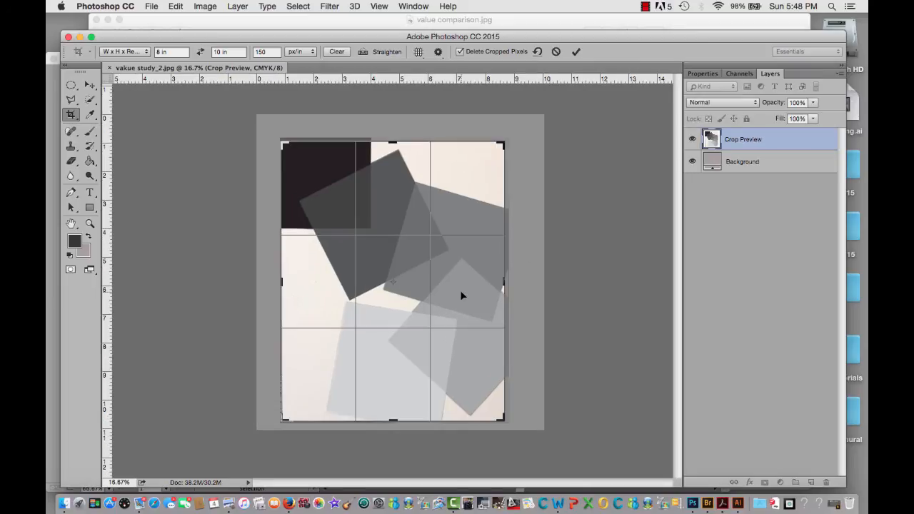
{"action": "key", "text": "Return"}
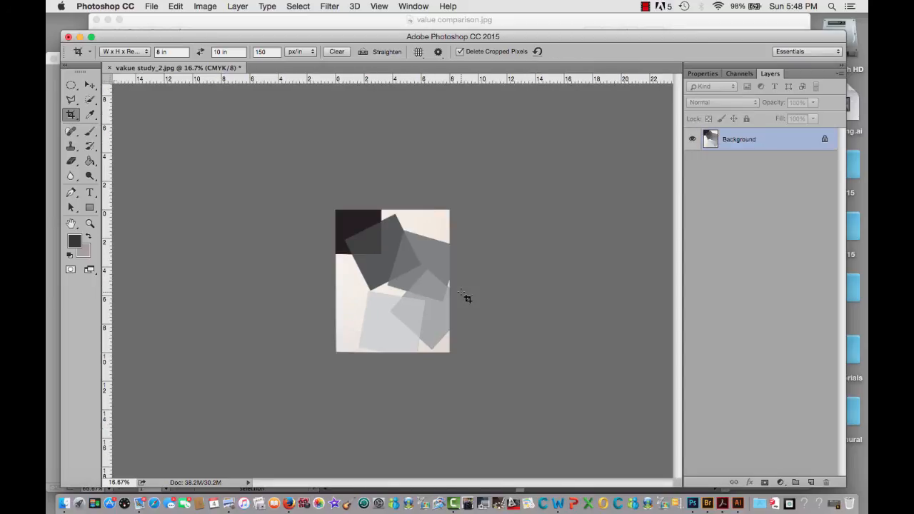
{"action": "left_click", "coordinate": [152, 6]}
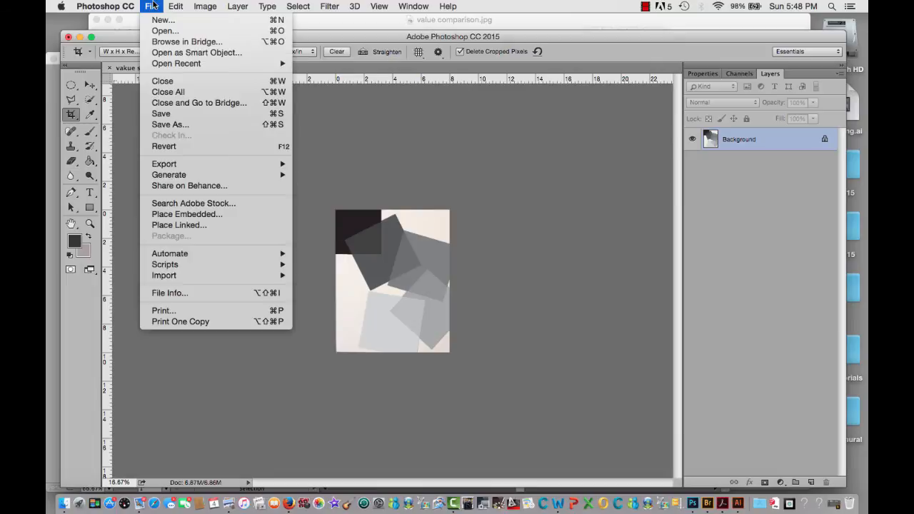
{"action": "left_click", "coordinate": [164, 115]}
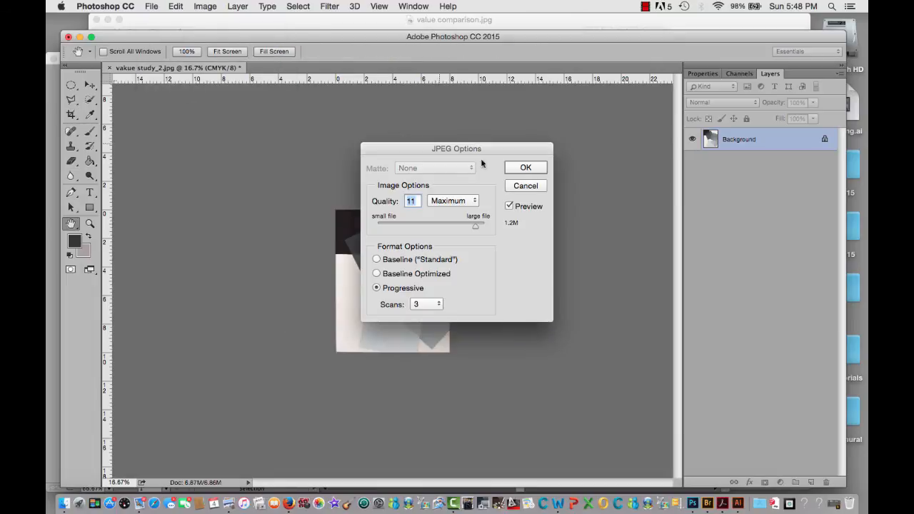
{"action": "left_click", "coordinate": [519, 170]}
{"action": "key", "text": "c"}
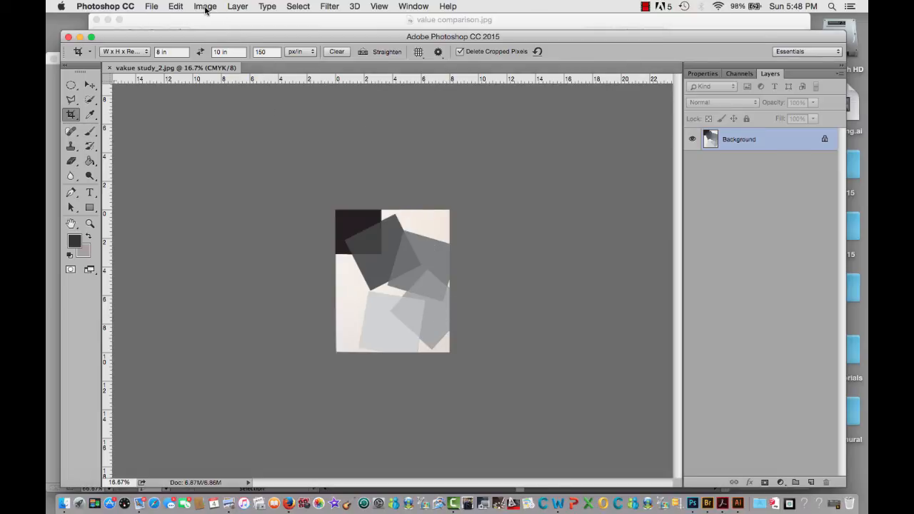
Create a new document 16 inches wide and 10 inches high at 200 pixels/inch, in CMYK color with a transparent background
{"action": "left_click", "coordinate": [154, 7]}
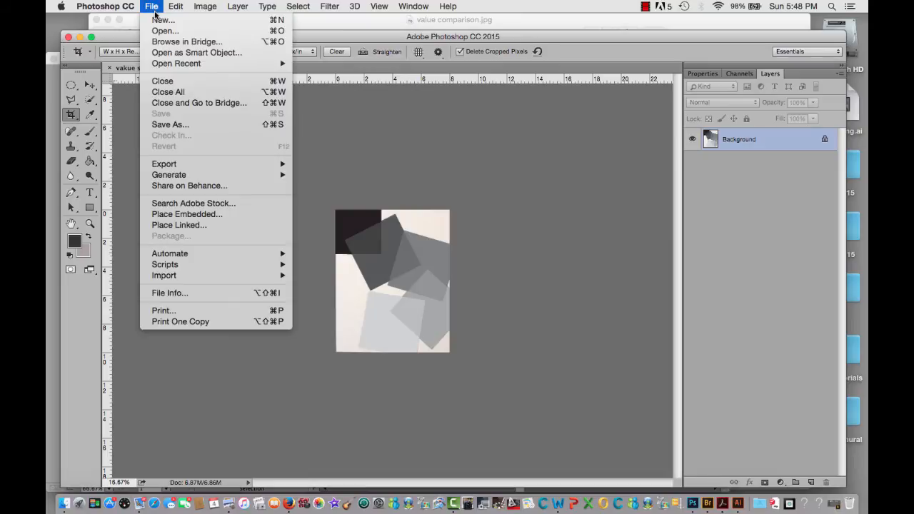
{"action": "left_click", "coordinate": [156, 20]}
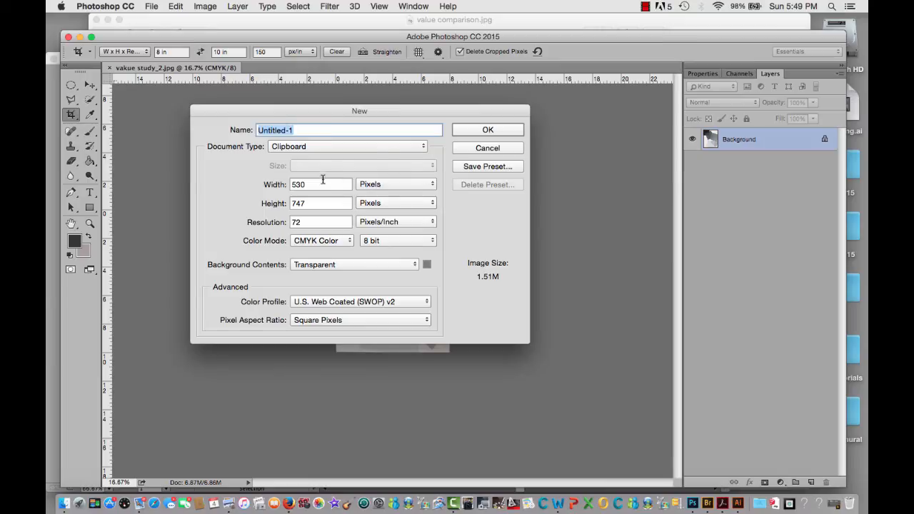
{"action": "left_click", "coordinate": [424, 184]}
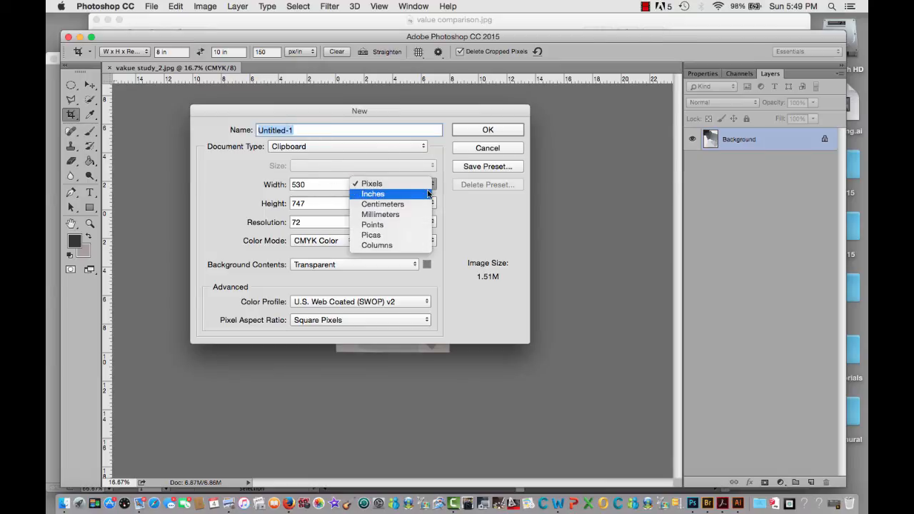
{"action": "left_click", "coordinate": [429, 194]}
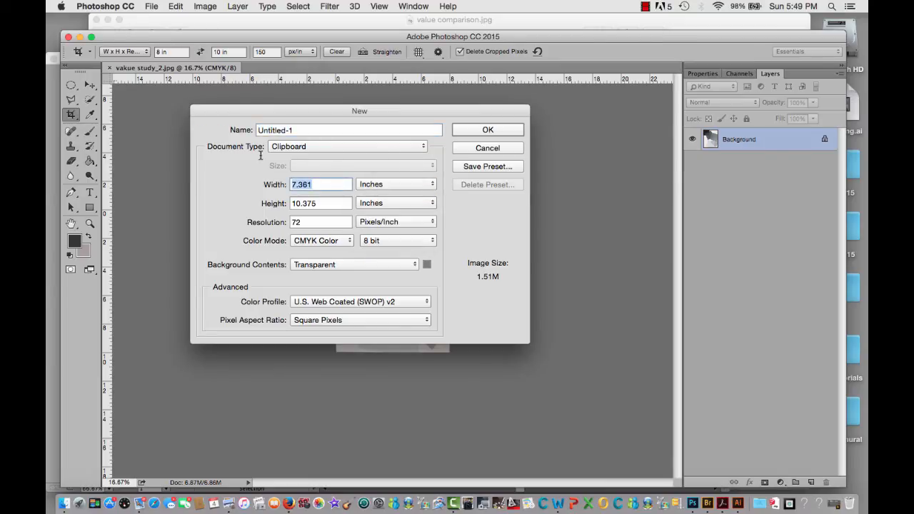
{"action": "type", "text": "16"}
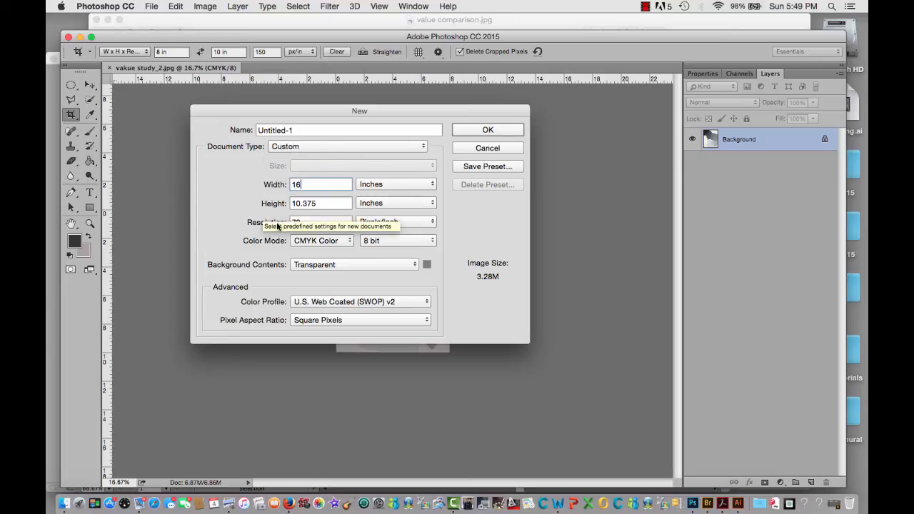
{"action": "key", "text": "Tab"}
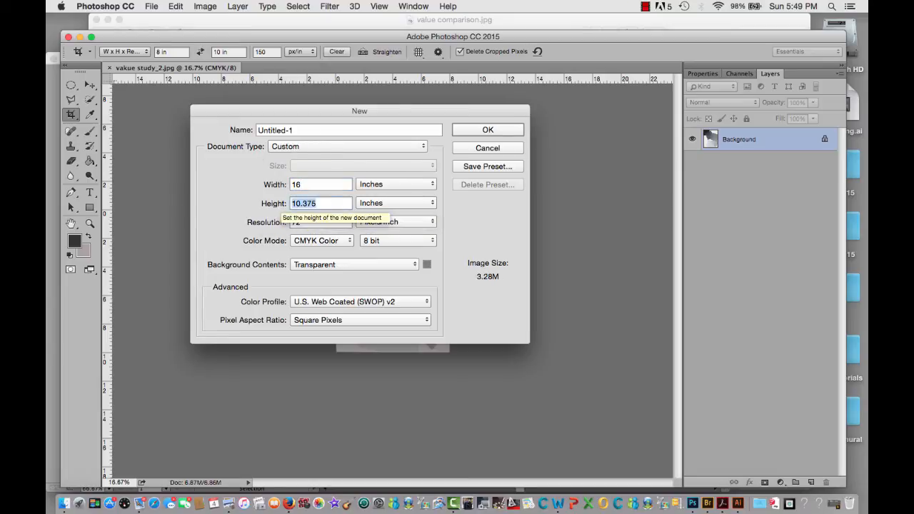
{"action": "type", "text": "10"}
{"action": "key", "text": "Tab"}
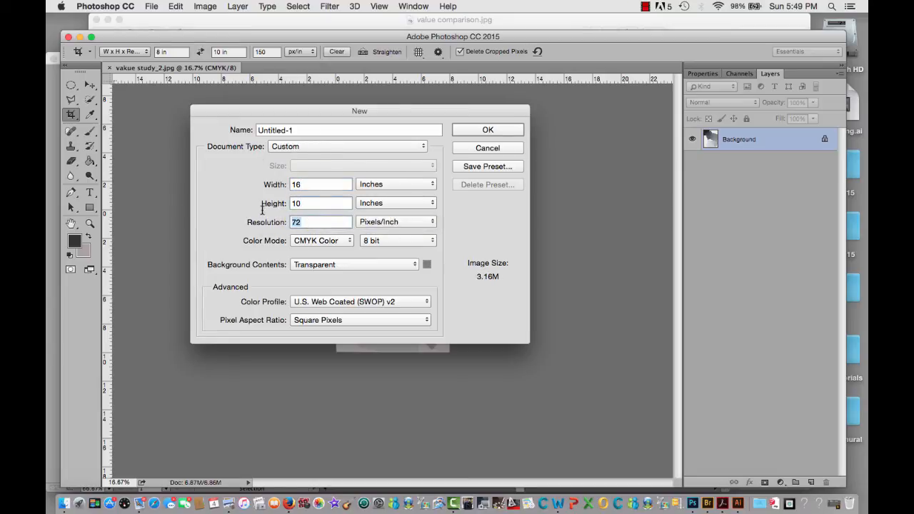
{"action": "type", "text": "200"}
{"action": "left_click", "coordinate": [487, 129]}
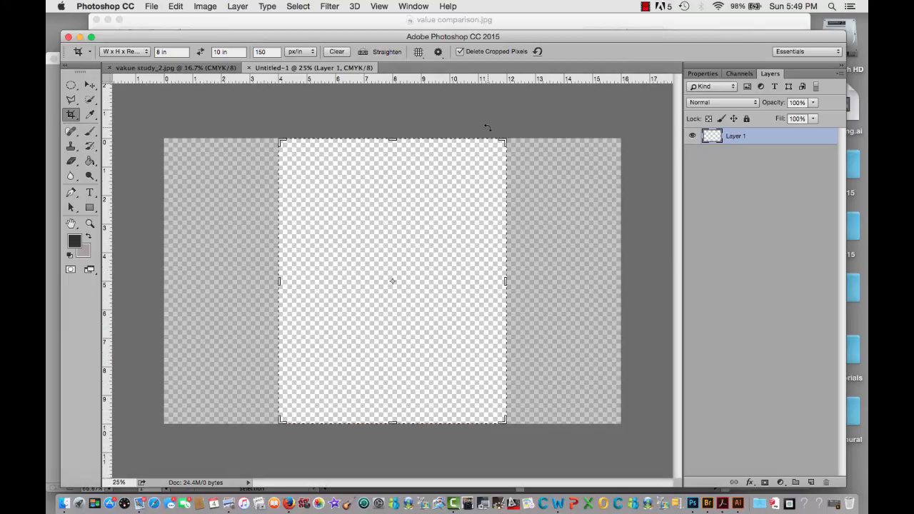
Place "IMG_2835_8_10.jpg" as an embedded image and position it over the left half of the canvas
{"action": "left_click", "coordinate": [152, 6]}
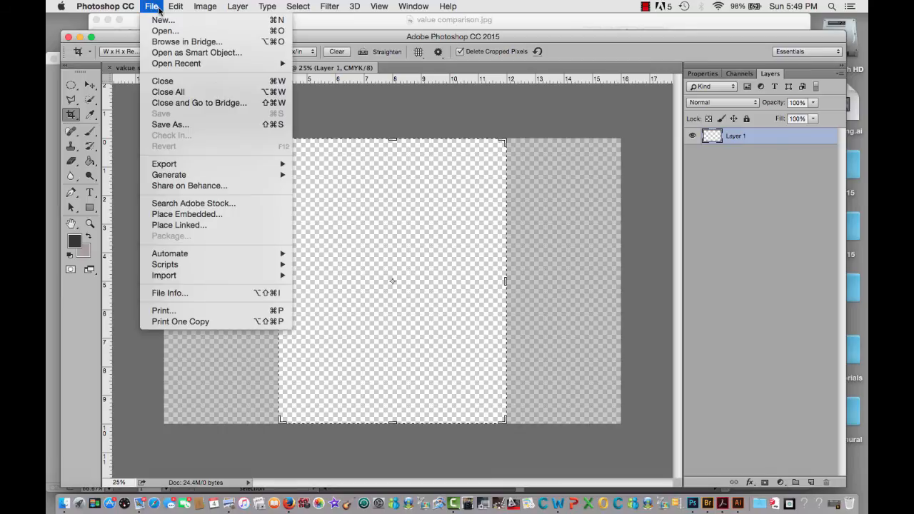
{"action": "left_click", "coordinate": [172, 215]}
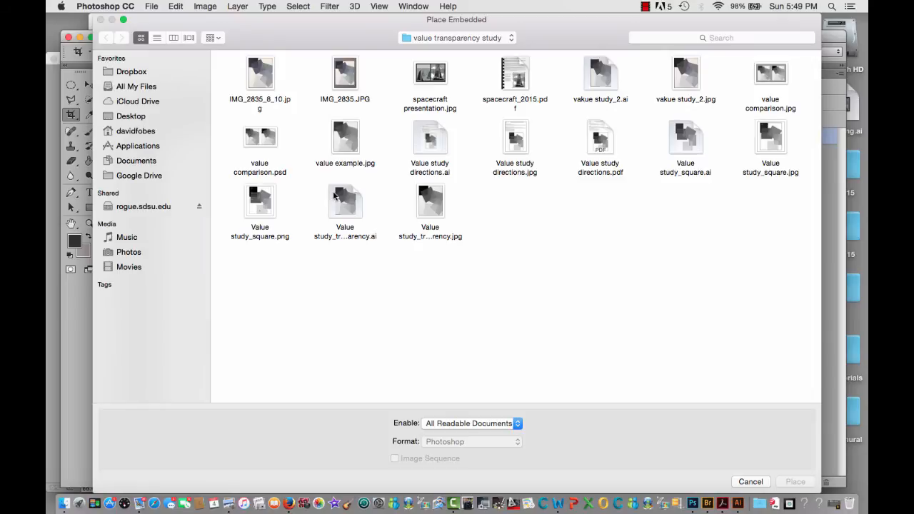
{"action": "left_click", "coordinate": [268, 78]}
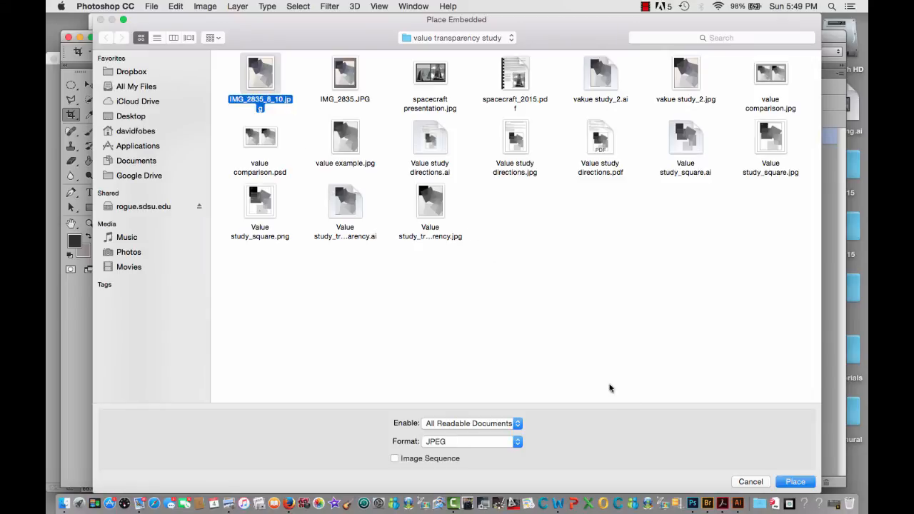
{"action": "left_click", "coordinate": [790, 483]}
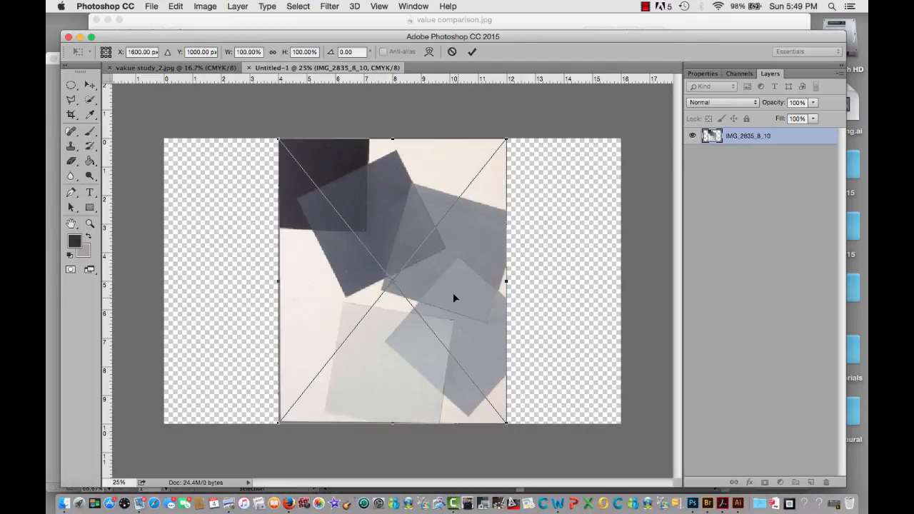
{"action": "left_click_drag", "start_coordinate": [454, 299], "coordinate": [340, 293]}
{"action": "key", "text": "c"}
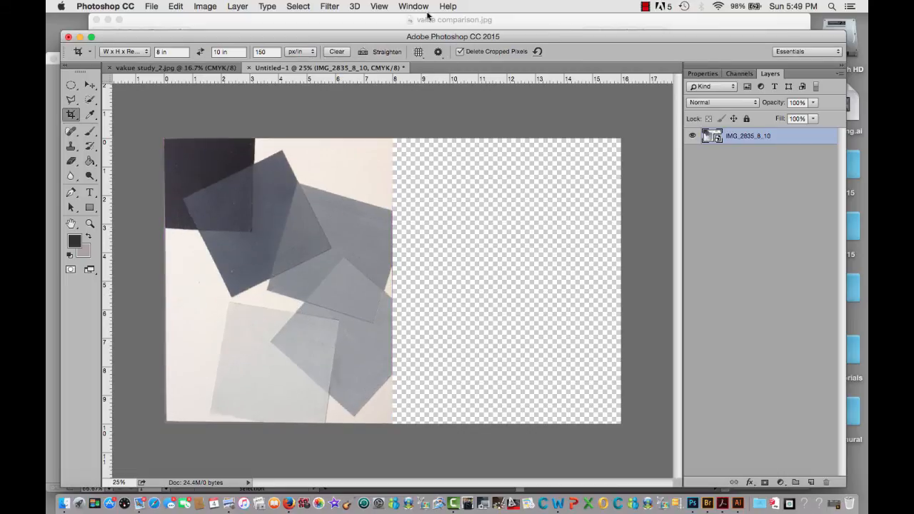
Turn on snapping and place "vakue study_2.jpg" as an embedded image over the right half of the canvas
{"action": "left_click", "coordinate": [380, 7]}
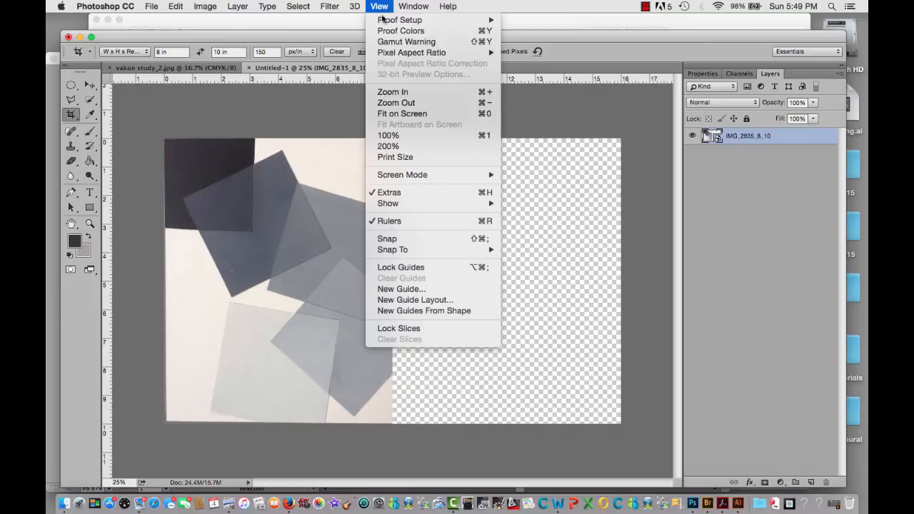
{"action": "left_click", "coordinate": [387, 238]}
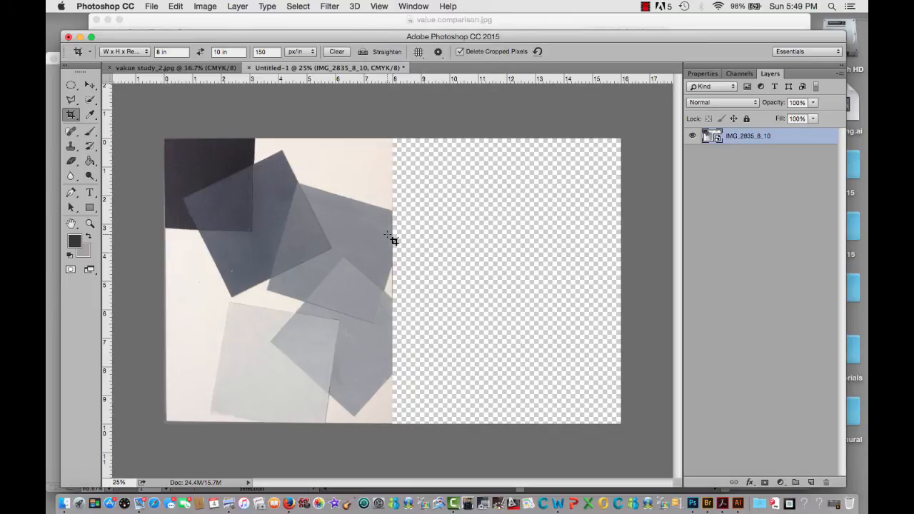
{"action": "left_click", "coordinate": [152, 7]}
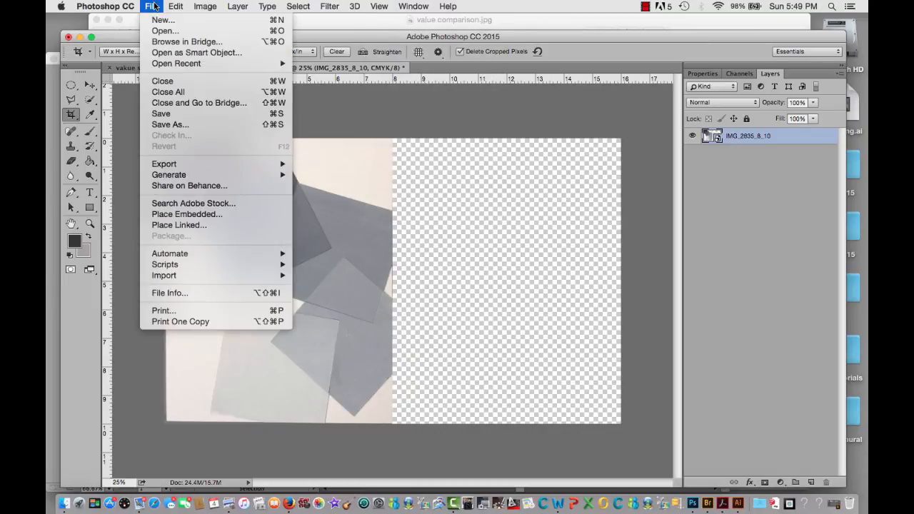
{"action": "left_click", "coordinate": [165, 215]}
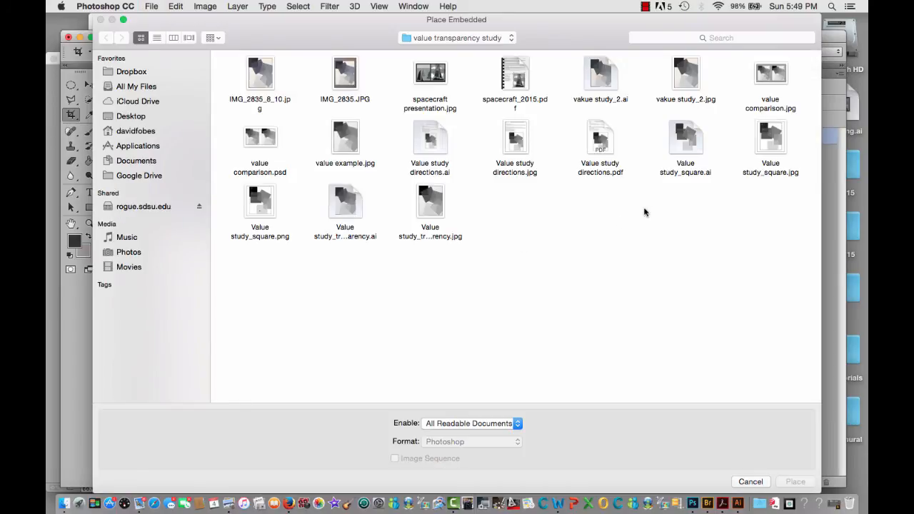
{"action": "left_click", "coordinate": [684, 82]}
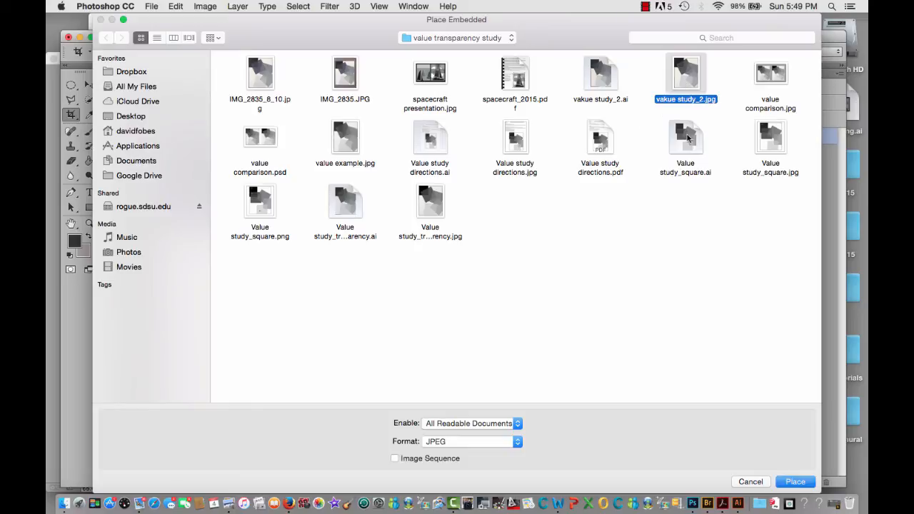
{"action": "left_click", "coordinate": [799, 484]}
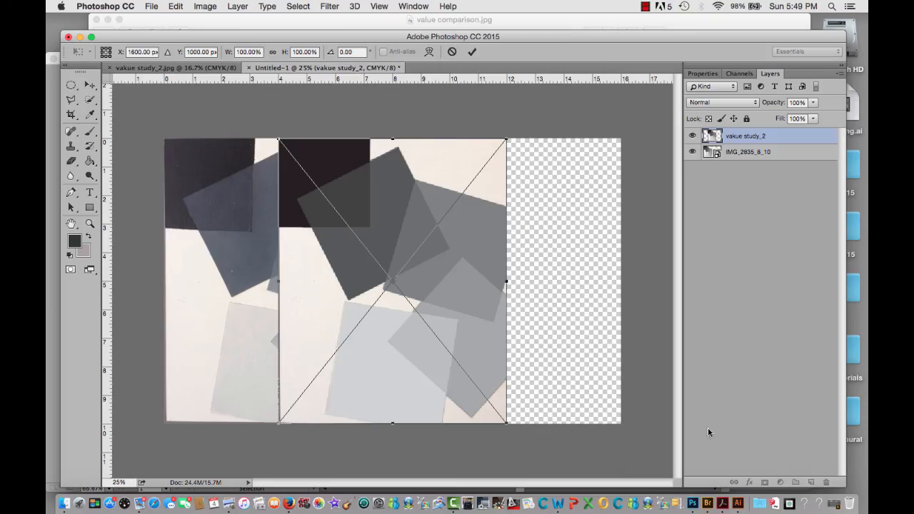
{"action": "left_click_drag", "start_coordinate": [398, 323], "coordinate": [507, 316]}
{"action": "key", "text": "Return"}
{"action": "key", "text": "c"}
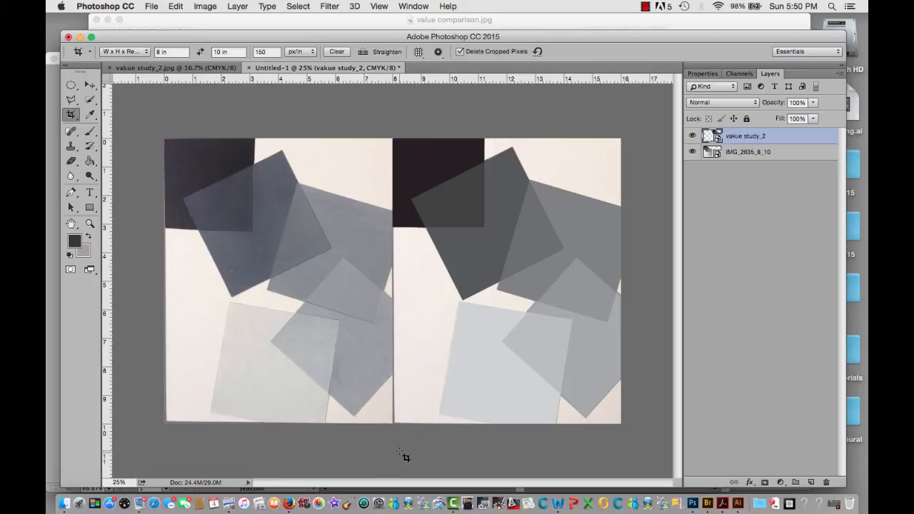
Resize the combined image to 1200 pixels wide, keeping its proportions and the resolution of 200 pixels/inch
{"action": "left_click", "coordinate": [206, 6]}
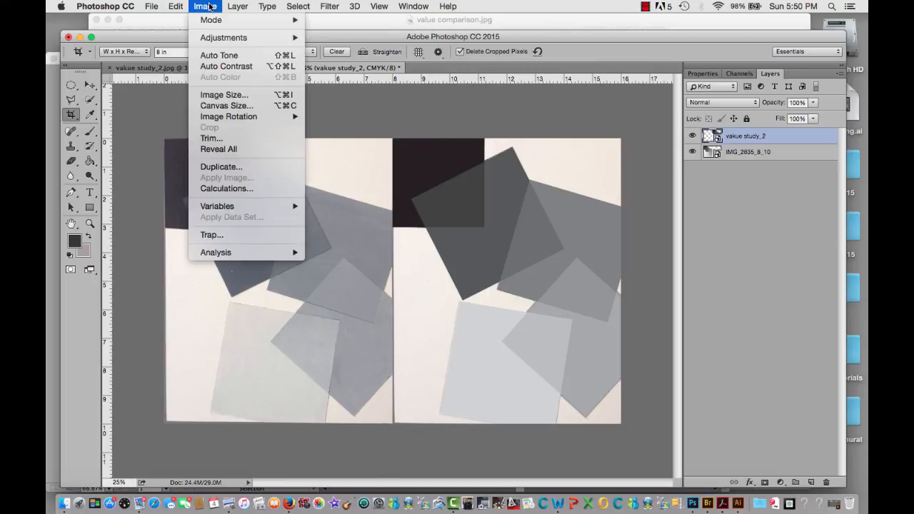
{"action": "left_click", "coordinate": [211, 96]}
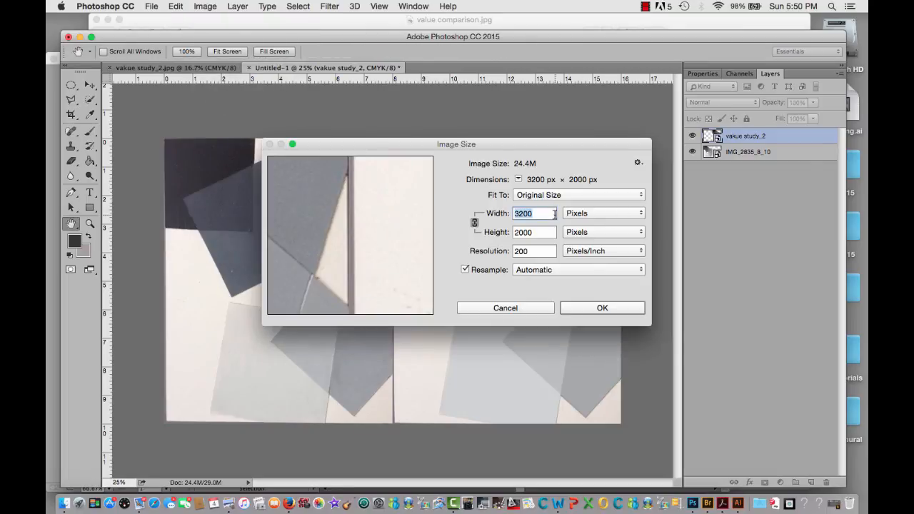
{"action": "left_click_drag", "start_coordinate": [554, 214], "coordinate": [516, 210]}
{"action": "type", "text": "1200"}
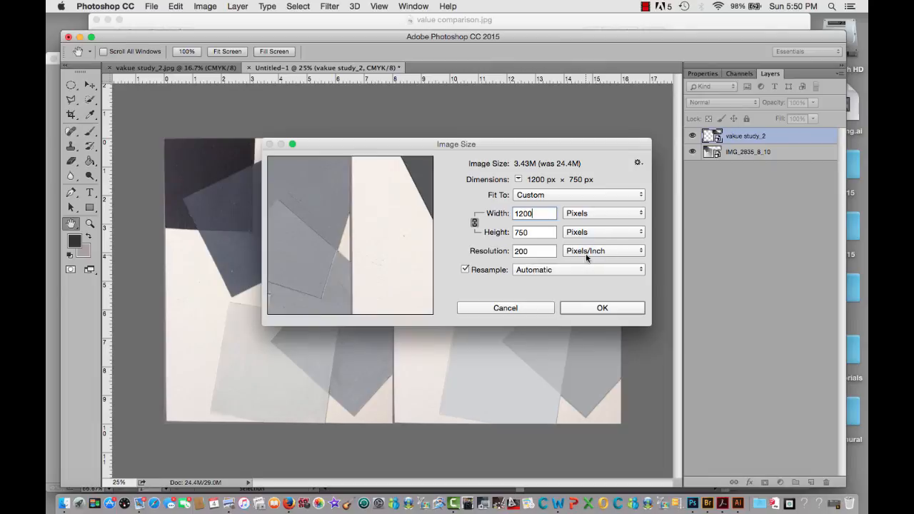
{"action": "left_click", "coordinate": [602, 308]}
{"action": "key", "text": "c"}
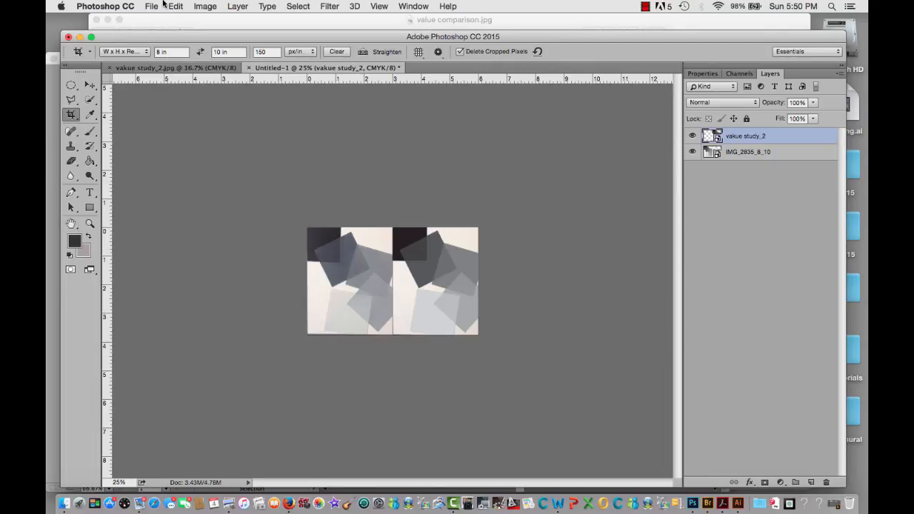
Save the image as a JPEG named "comp file" in the value transparency study folder at Maximum quality 11
{"action": "left_click", "coordinate": [155, 6]}
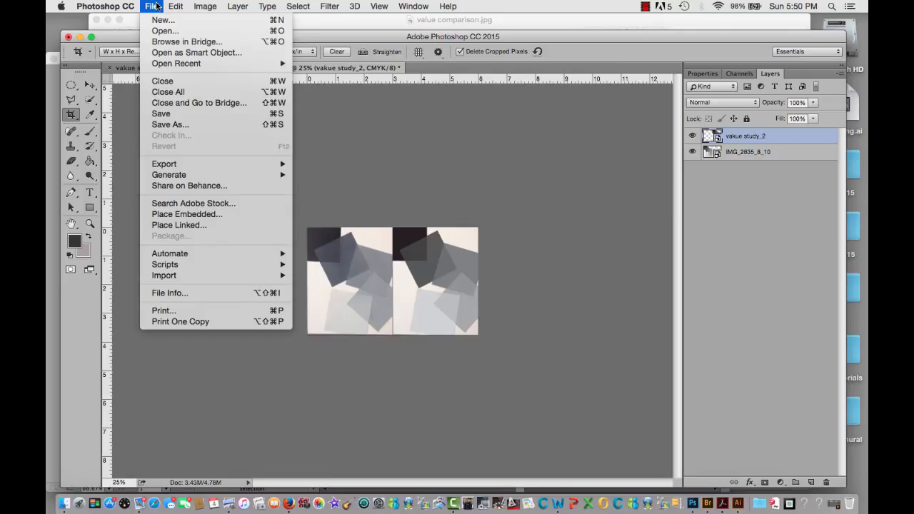
{"action": "left_click", "coordinate": [171, 123]}
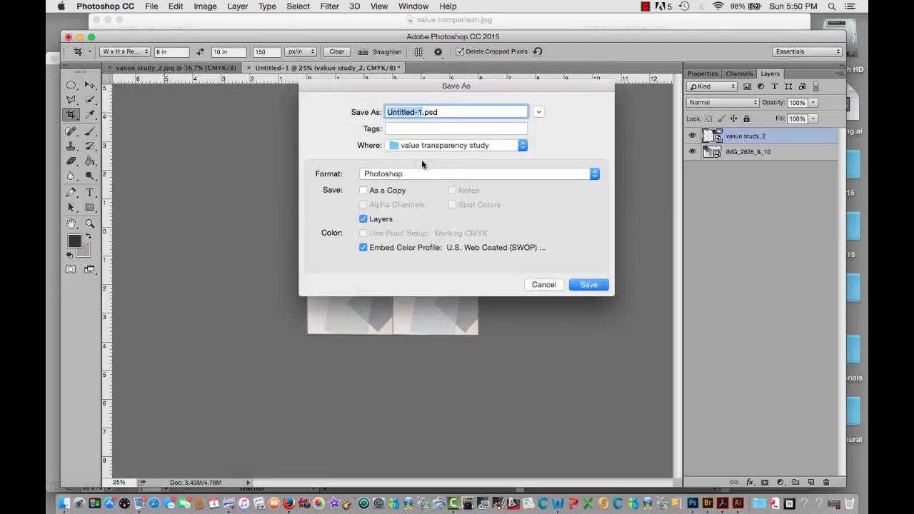
{"action": "type", "text": "comp"}
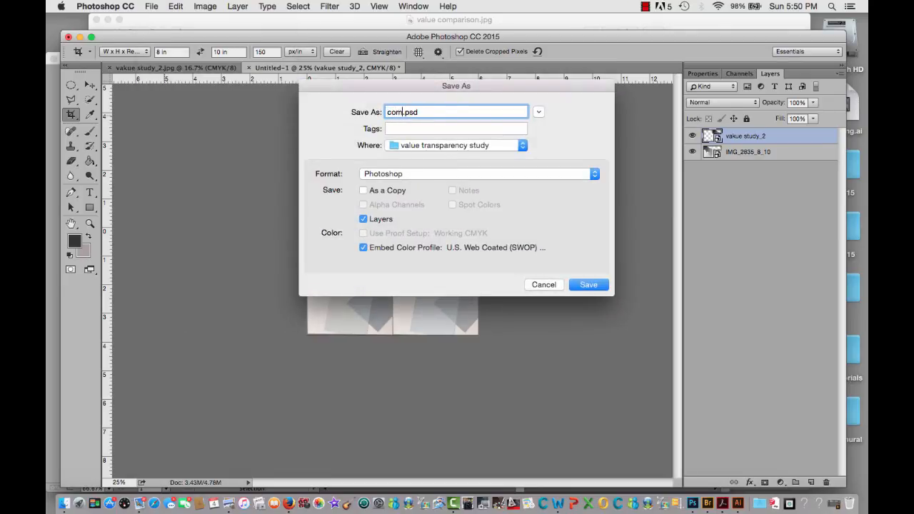
{"action": "type", "text": " file"}
{"action": "left_click", "coordinate": [593, 175]}
{"action": "left_click", "coordinate": [545, 205]}
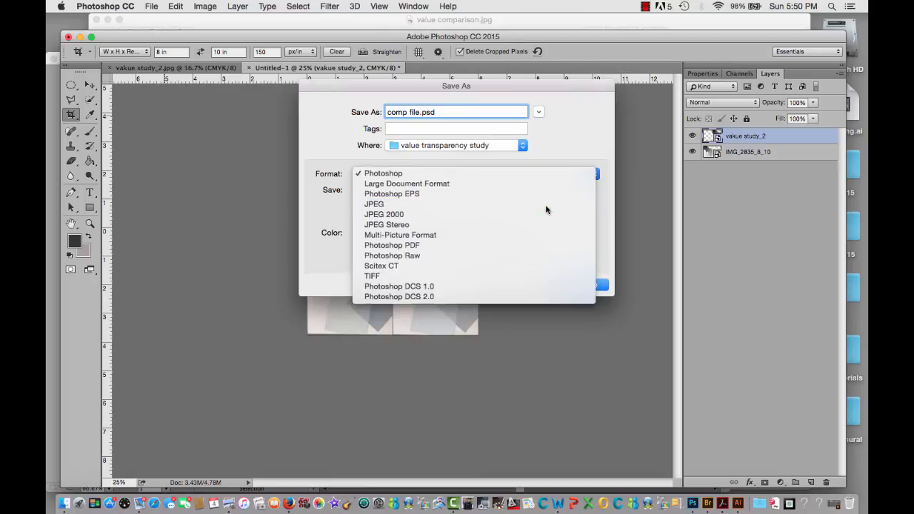
{"action": "left_click", "coordinate": [588, 288]}
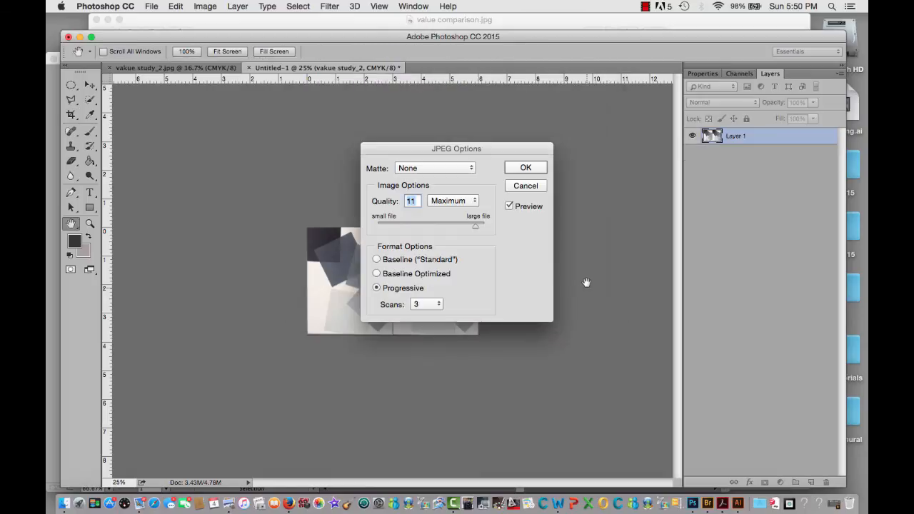
{"action": "left_click", "coordinate": [538, 171]}
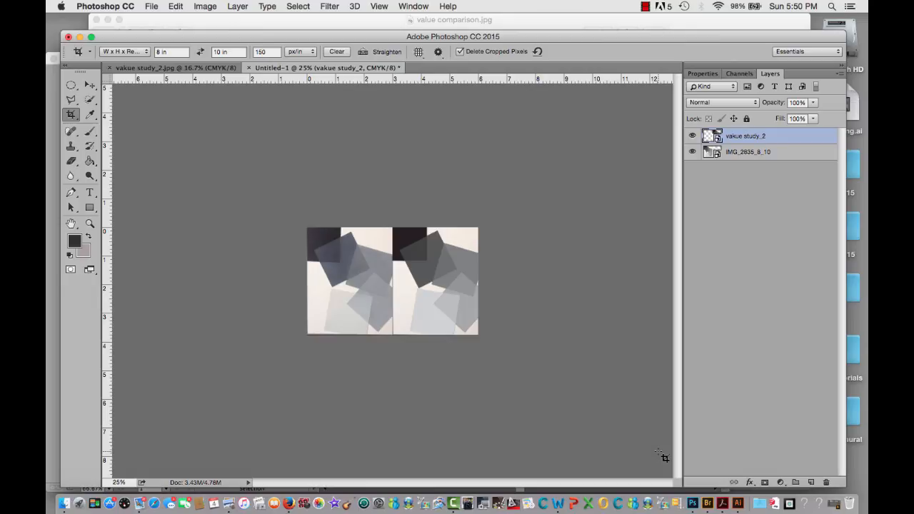
Compare the painting and the digital composition side by side at 66.67% magnification
{"action": "key", "text": "super"}
{"action": "key", "text": "super+minus"}
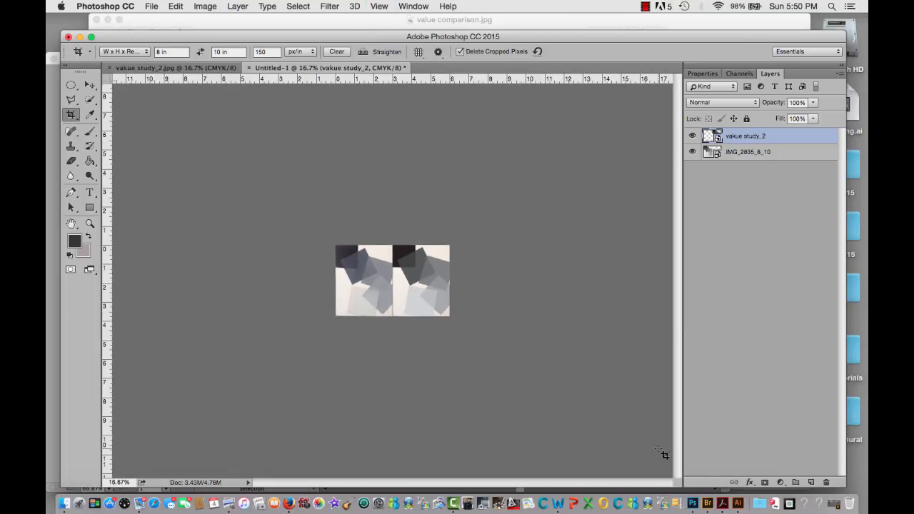
{"action": "key", "text": "super+plus"}
{"action": "key", "text": "super+plus"}
{"action": "key", "text": "super+plus"}
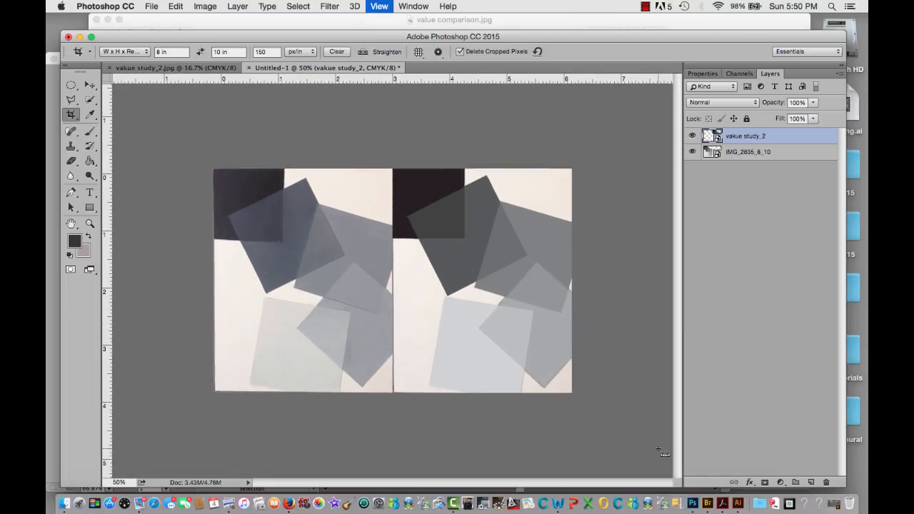
{"action": "key", "text": "super+plus"}
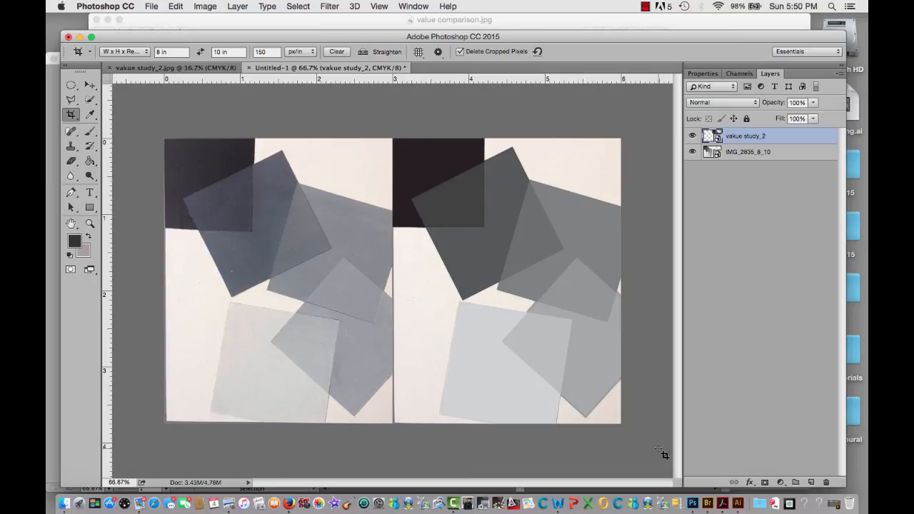